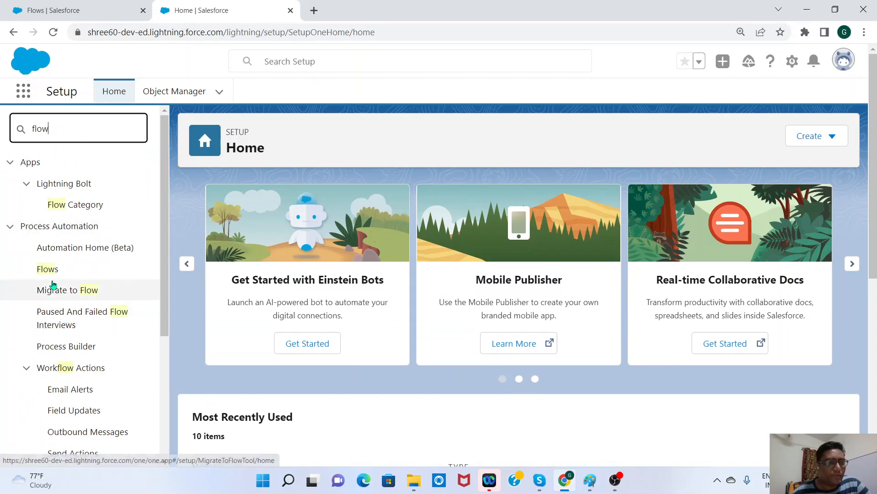
Open the Flows setup page and create a new Record-Triggered Flow.
left_click(50, 271)
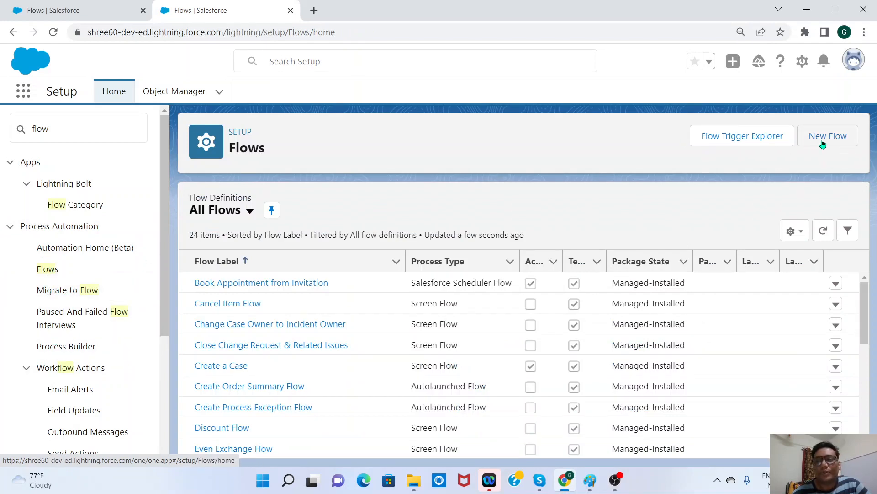
left_click(823, 144)
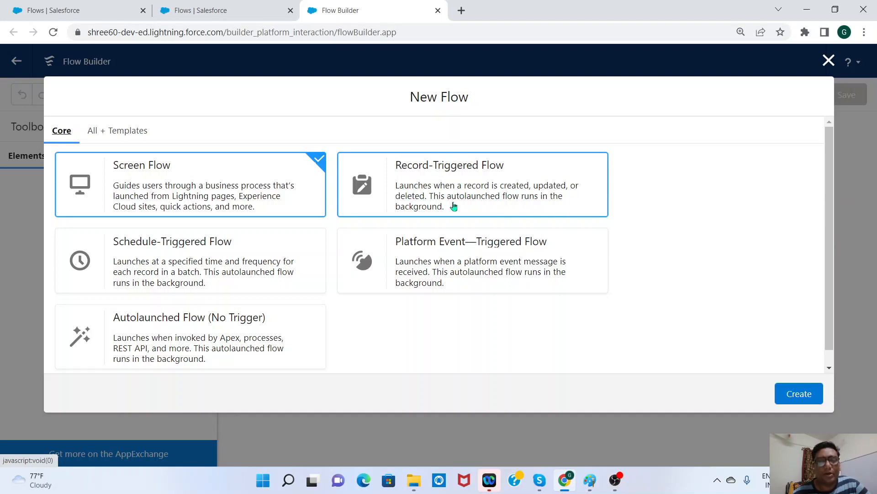
left_click(516, 196)
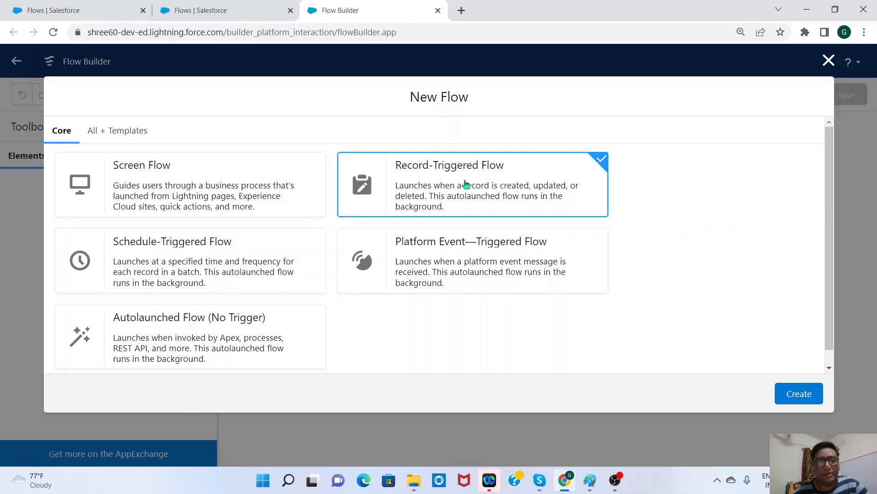
left_click(806, 395)
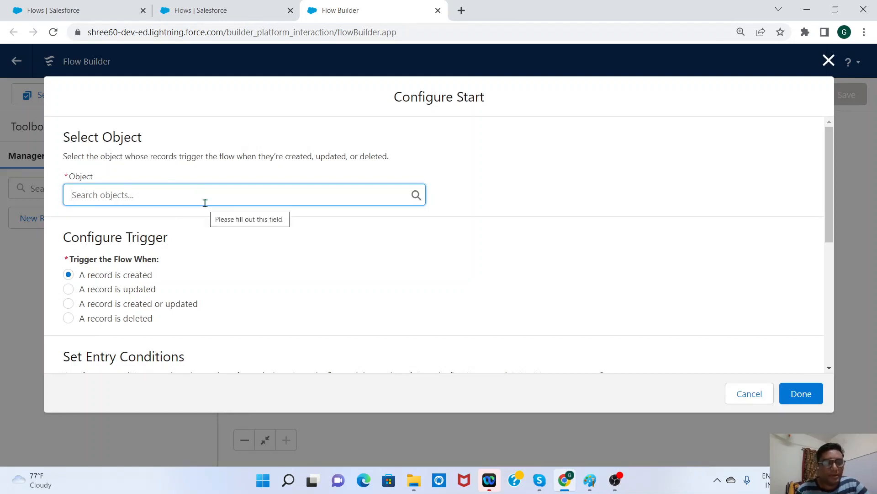
Select Account as the object whose records trigger the flow.
type("Account")
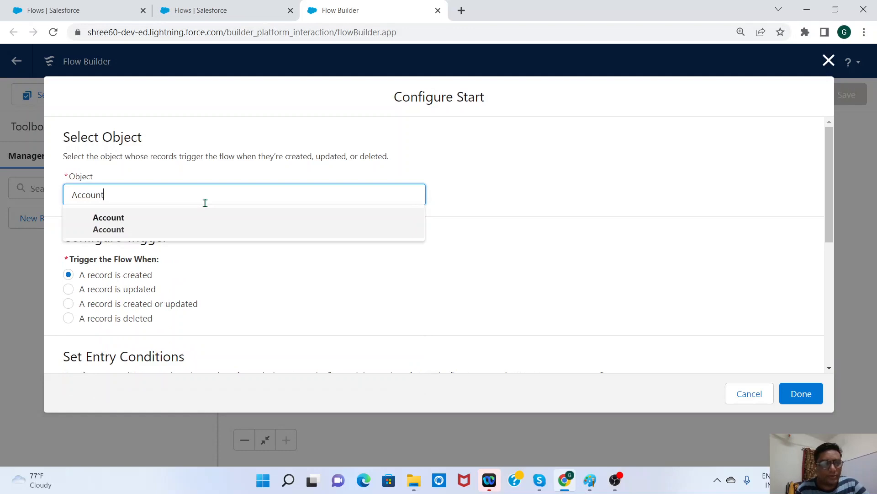
left_click(123, 221)
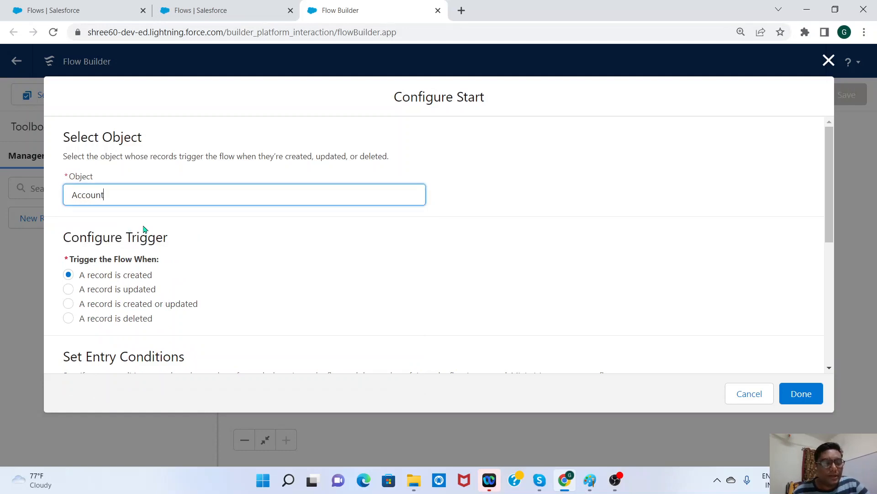
left_click_drag(830, 200, 832, 213)
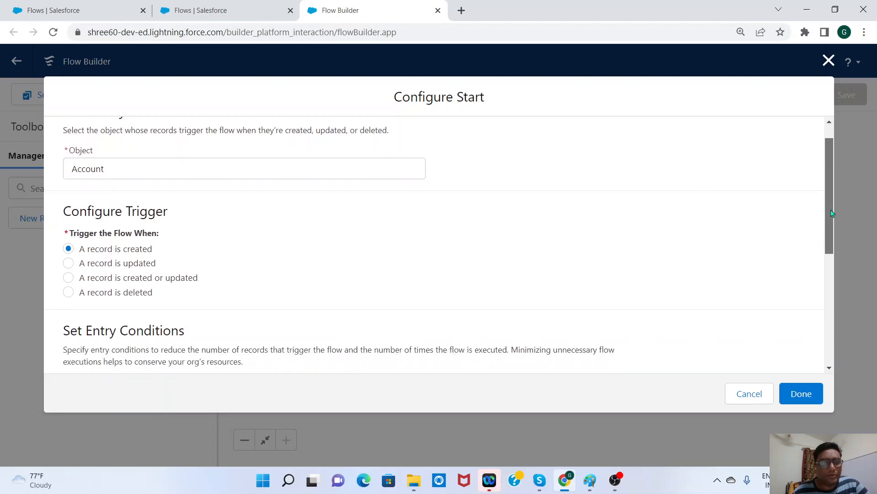
scroll(832, 213, "down", 3)
scroll(831, 166, "up", 3)
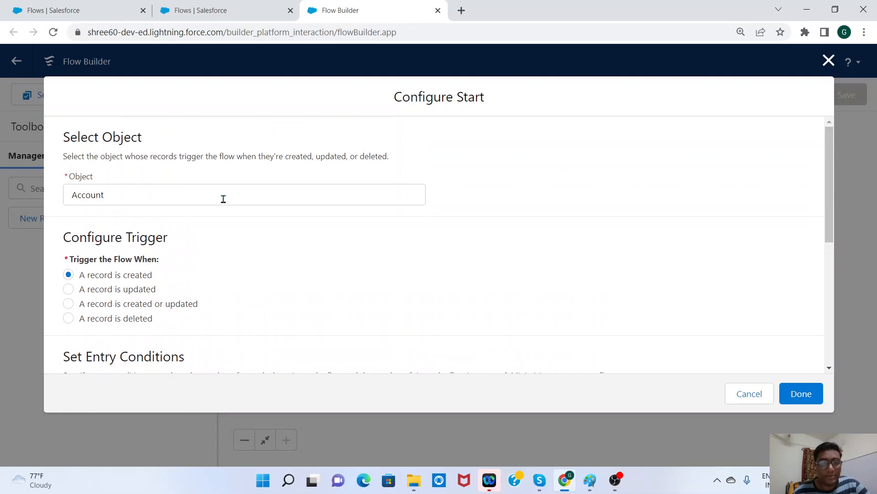
Review the Configure Trigger options for records that are created, updated, created or updated, and deleted.
scroll(829, 205, "down", 2)
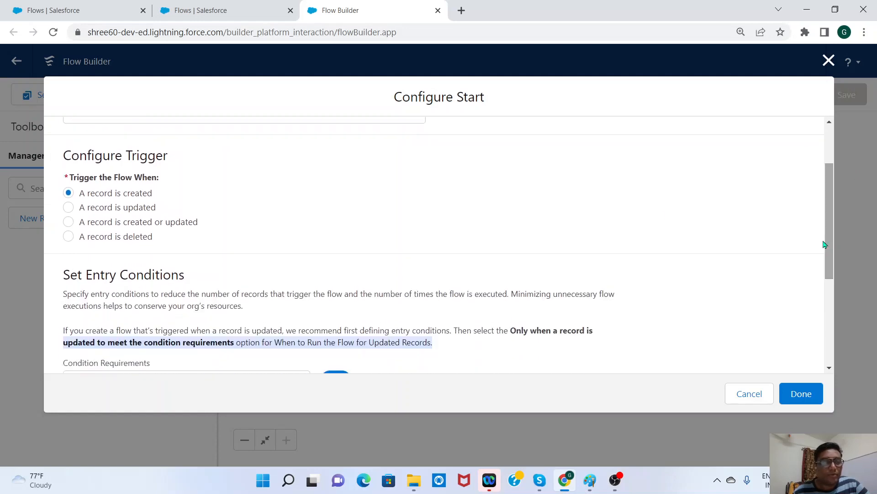
left_click_drag(72, 155, 177, 165)
left_click(189, 169)
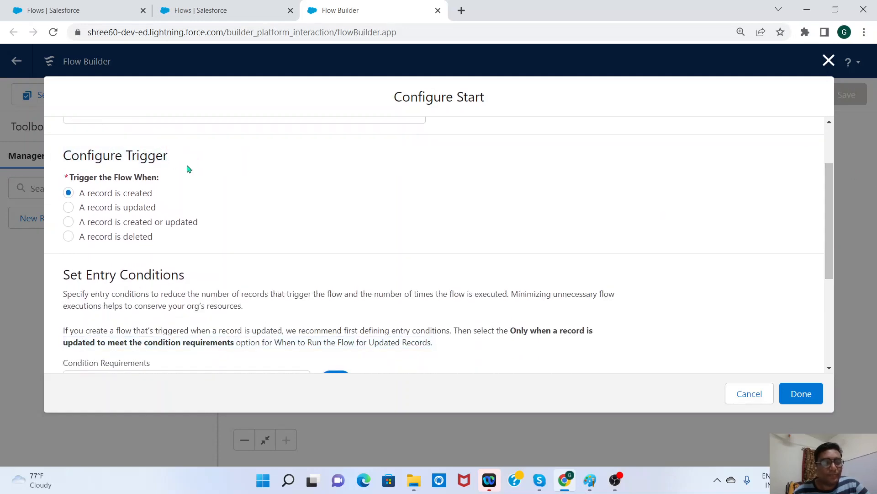
left_click_drag(79, 197, 171, 198)
left_click_drag(75, 208, 166, 209)
left_click(167, 209)
left_click_drag(76, 222, 201, 223)
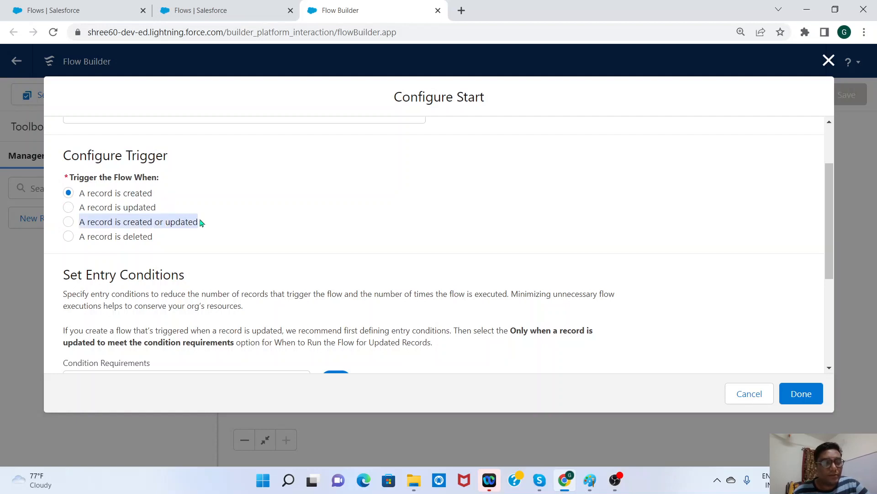
left_click_drag(76, 238, 160, 238)
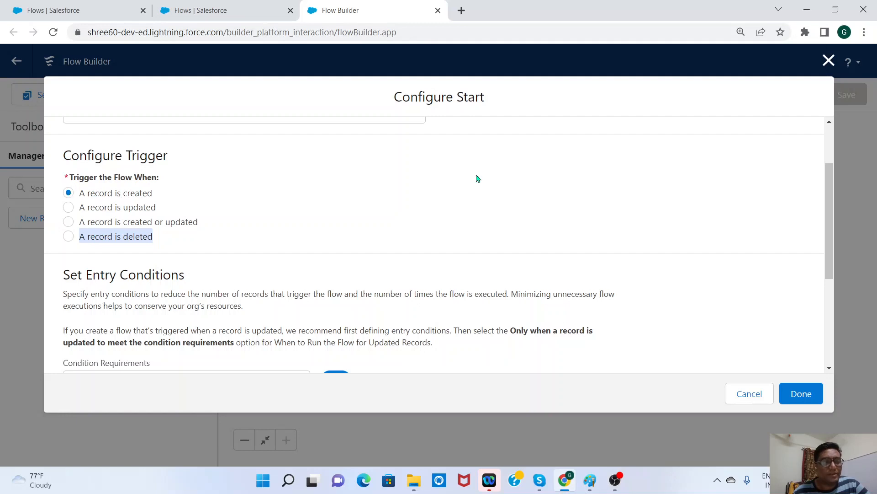
scroll(829, 269, "up", 2)
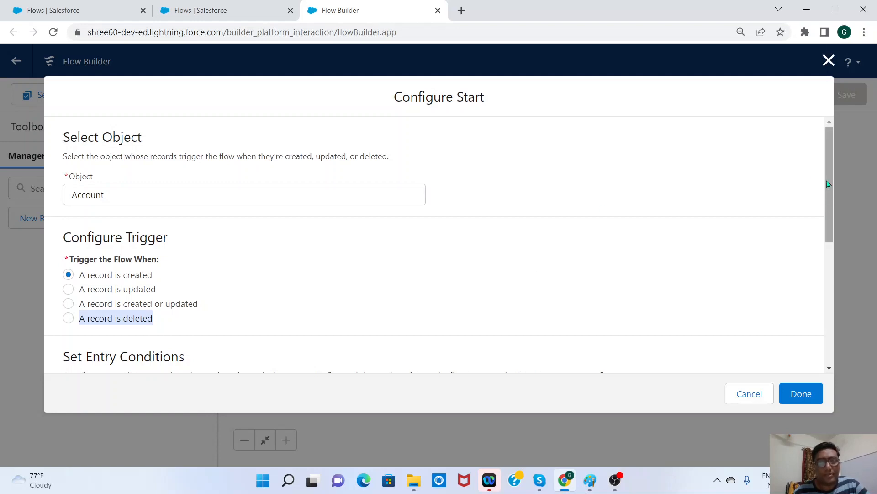
Review the entry conditions and keep Condition Requirements set to None.
left_click_drag(829, 184, 829, 253)
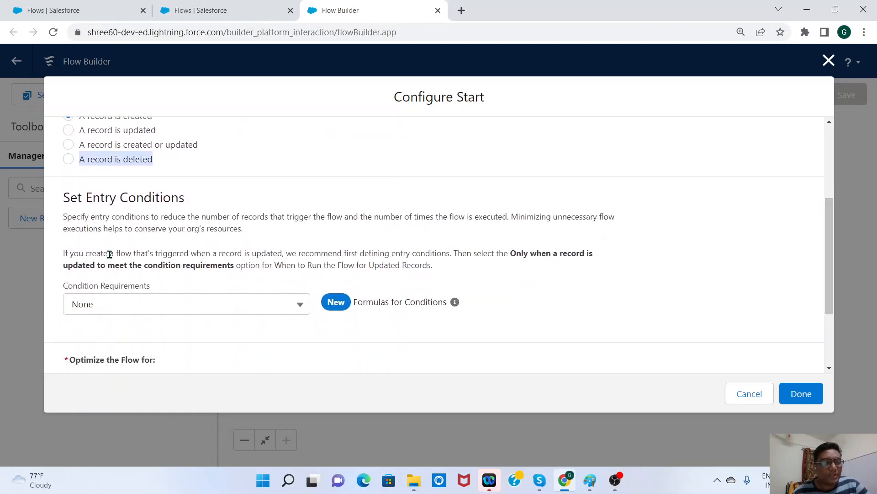
left_click_drag(70, 199, 196, 203)
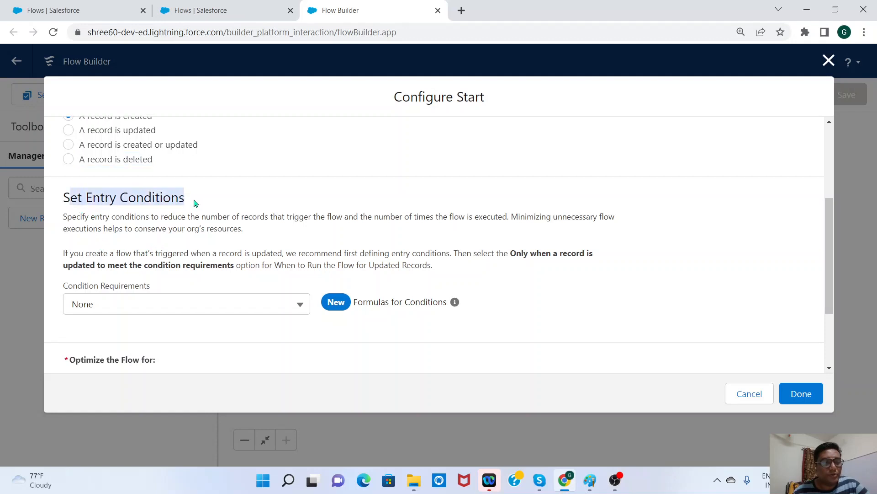
left_click(196, 204)
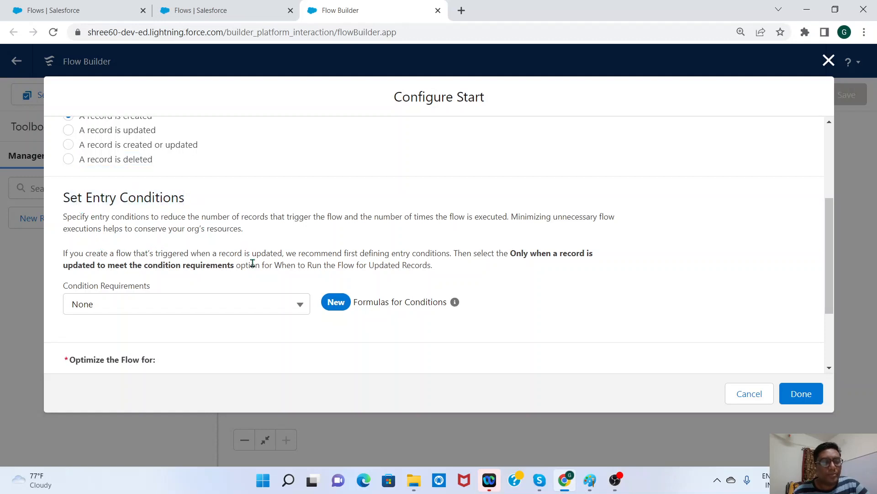
left_click(274, 310)
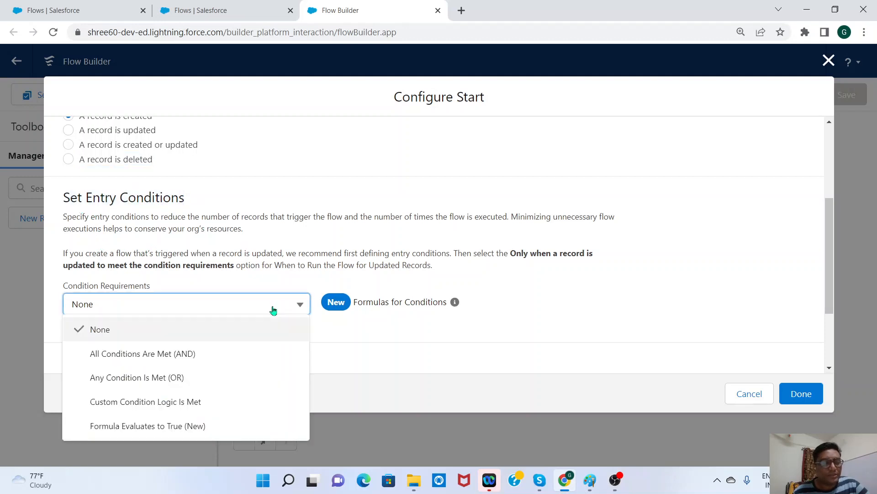
left_click(102, 333)
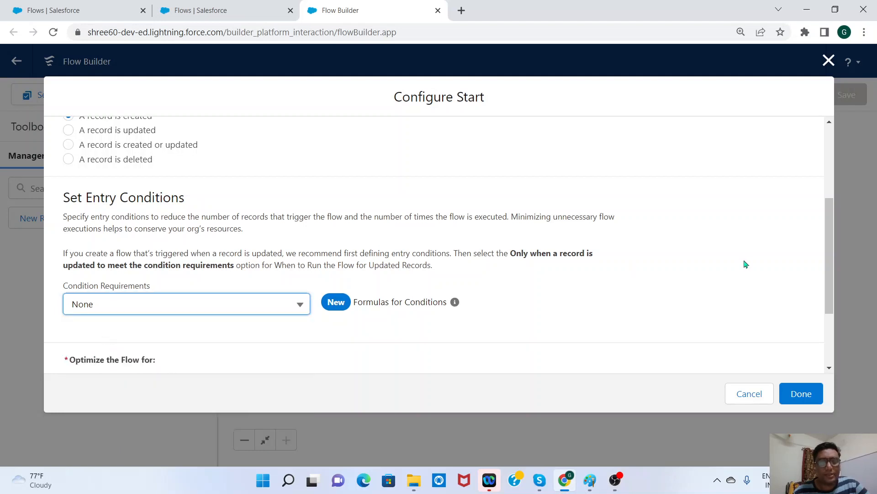
Keep the flow optimized for Actions and Related Records and finish the start configuration.
left_click_drag(830, 238, 836, 318)
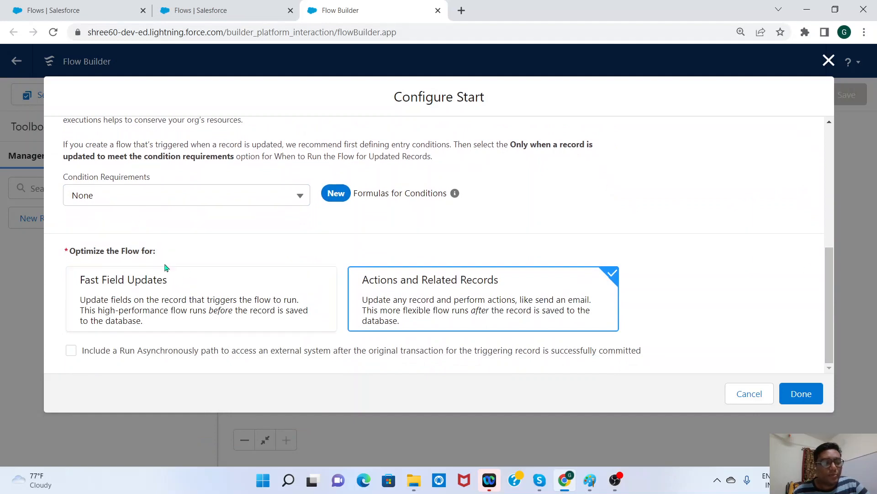
left_click_drag(70, 249, 161, 254)
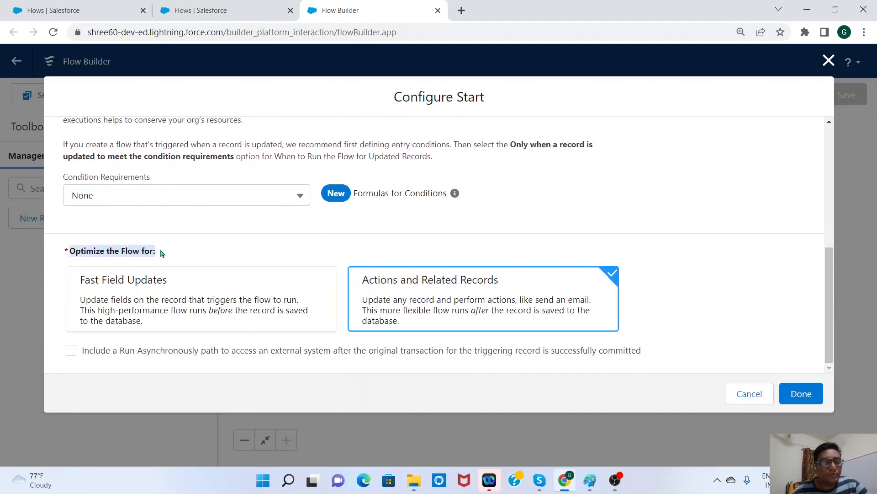
left_click(162, 254)
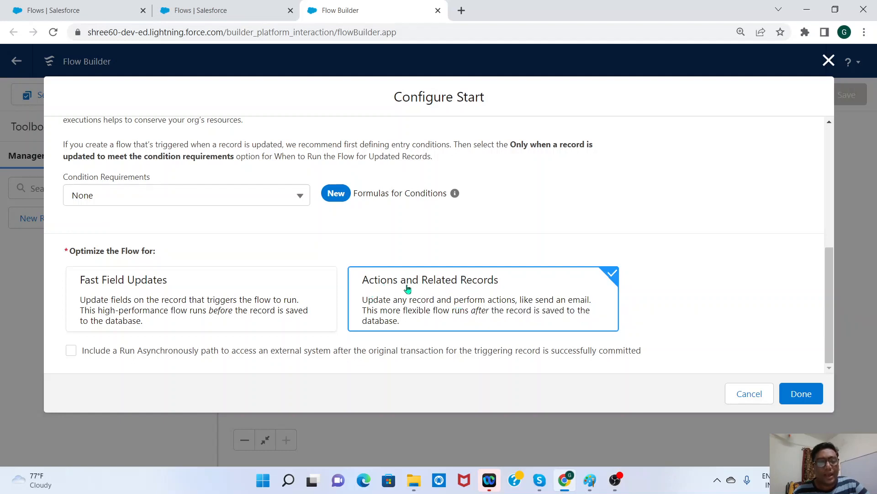
left_click(810, 395)
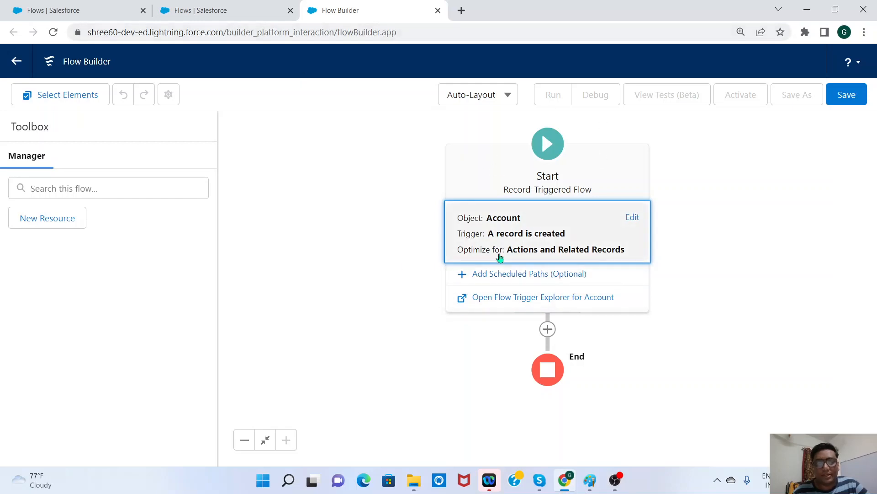
Keep the canvas in Auto-Layout and add a Create Records element between Start and End.
left_click(509, 96)
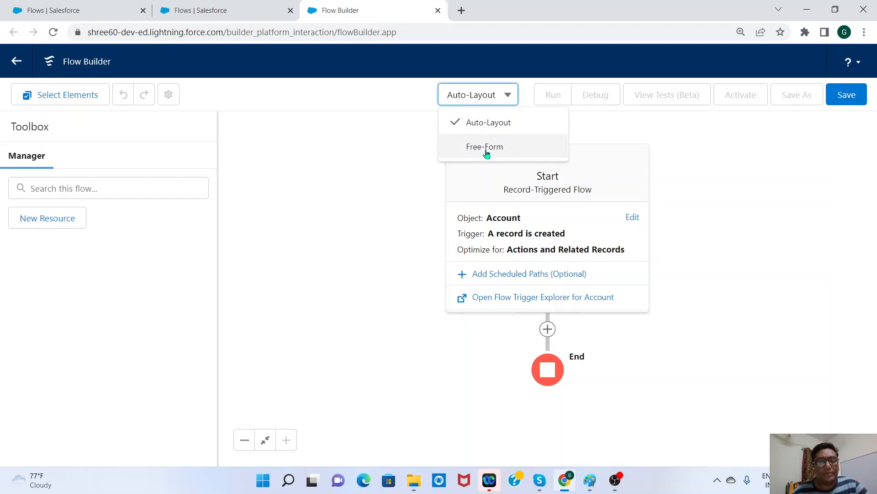
left_click(490, 124)
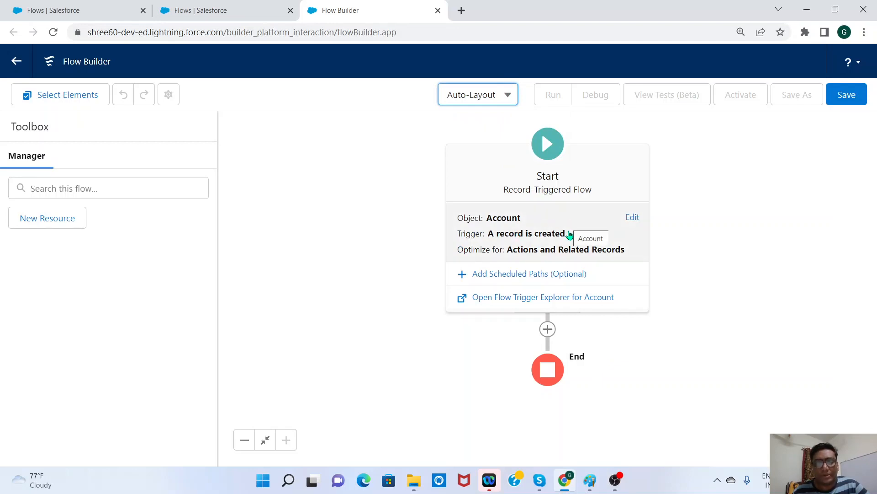
left_click(548, 329)
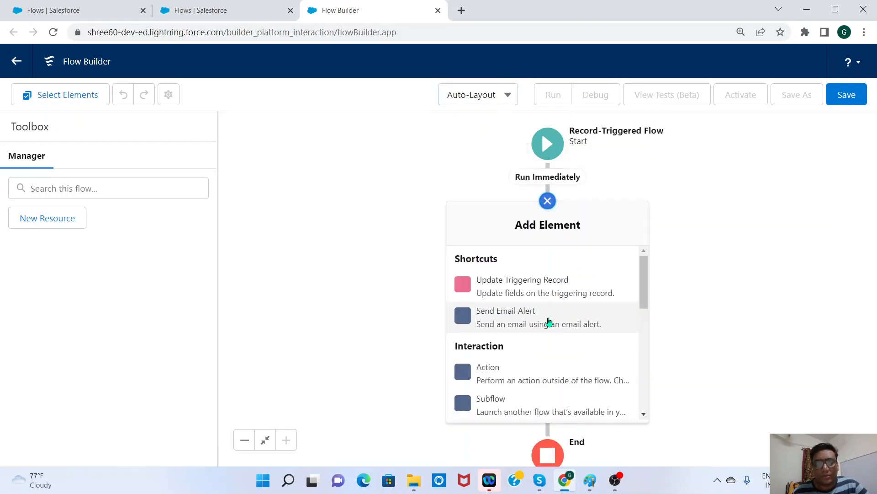
left_click_drag(644, 280, 644, 365)
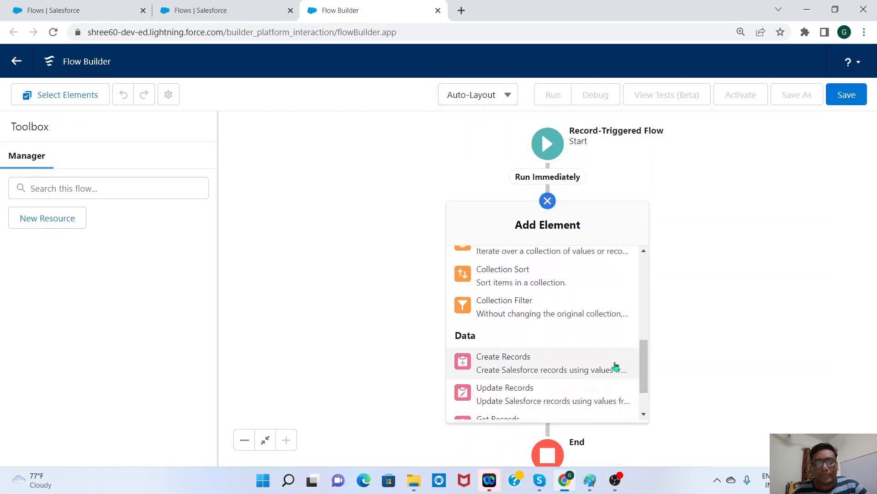
left_click(524, 363)
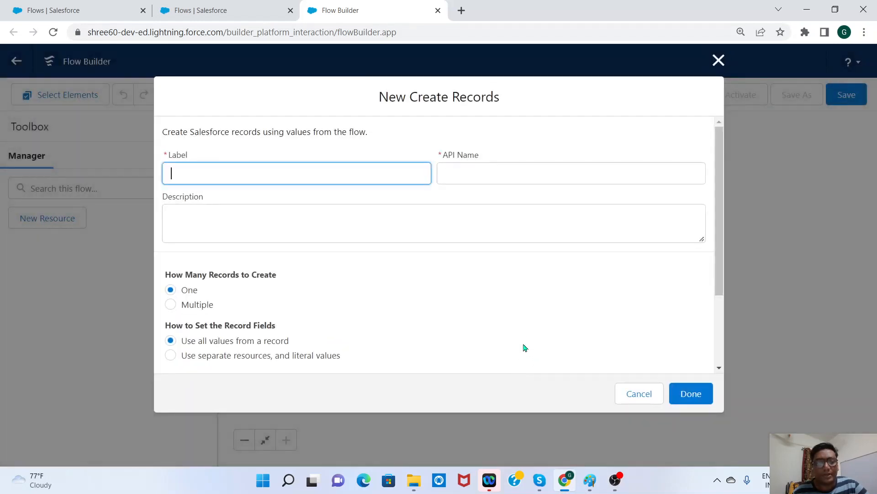
Give the new Create Records element the label and API name ContactCreate.
type("Contact")
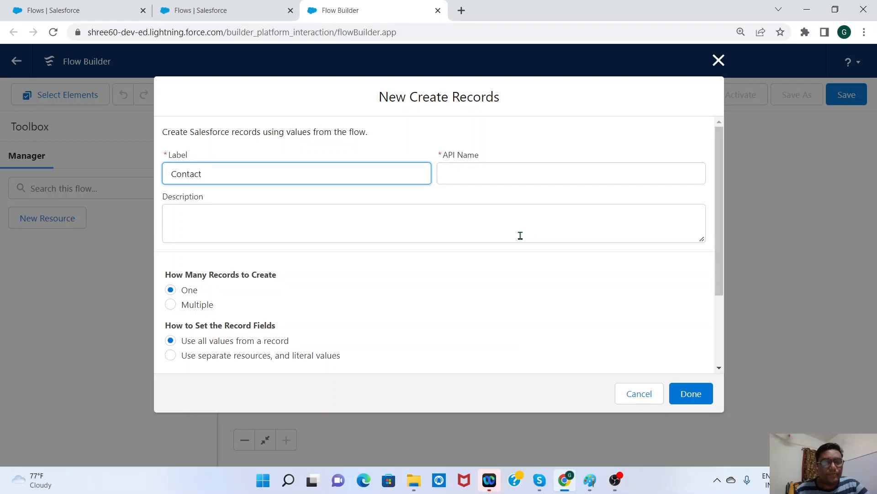
left_click(521, 235)
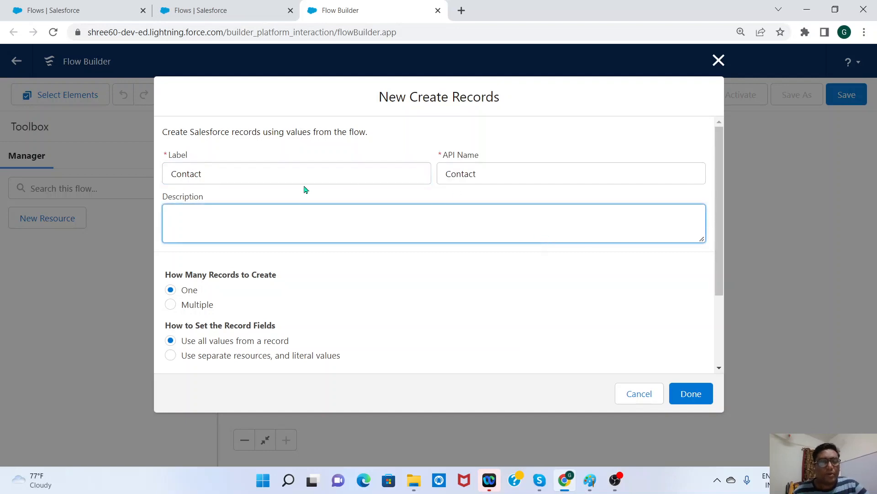
left_click(293, 177)
double_click(451, 175)
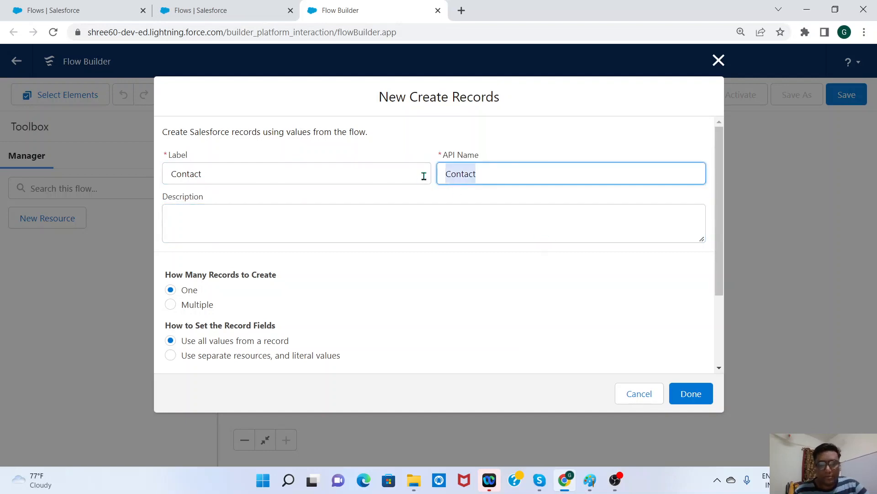
key("BackSpace")
left_click(310, 178)
type("Cr")
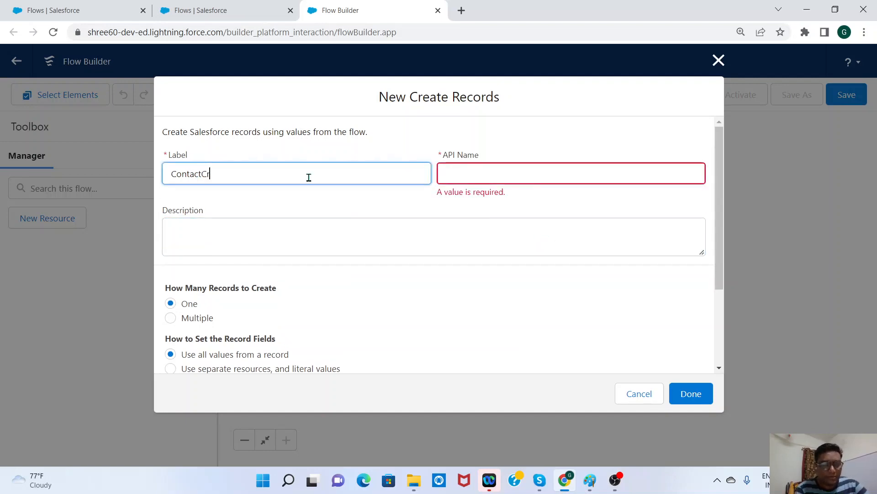
type("eate")
left_click(513, 273)
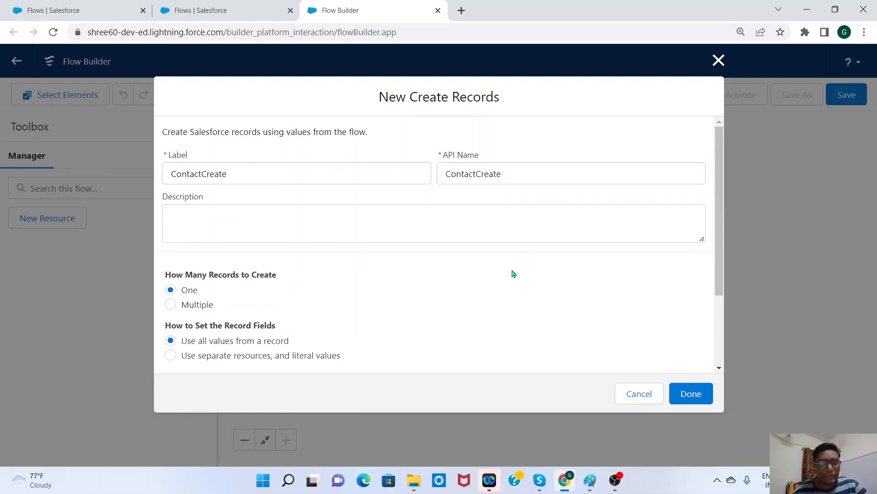
Set the element's record fields to use separate resources and literal values.
left_click_drag(720, 203, 721, 269)
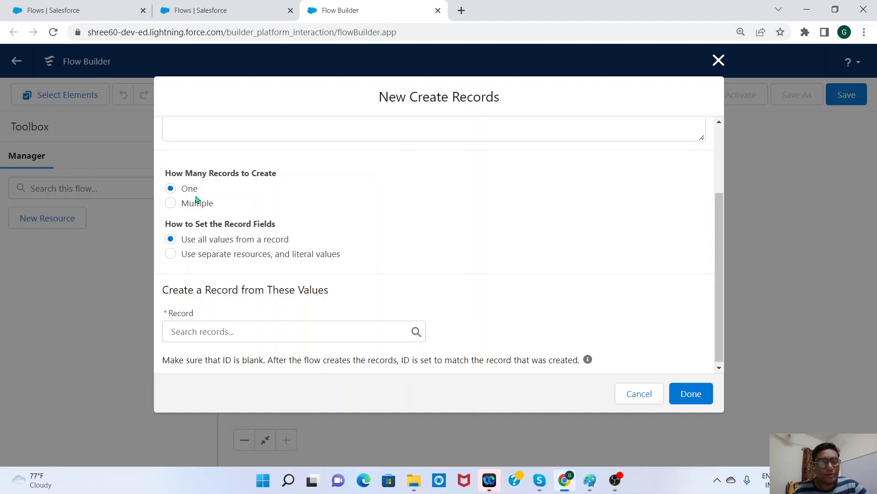
left_click_drag(166, 224, 297, 228)
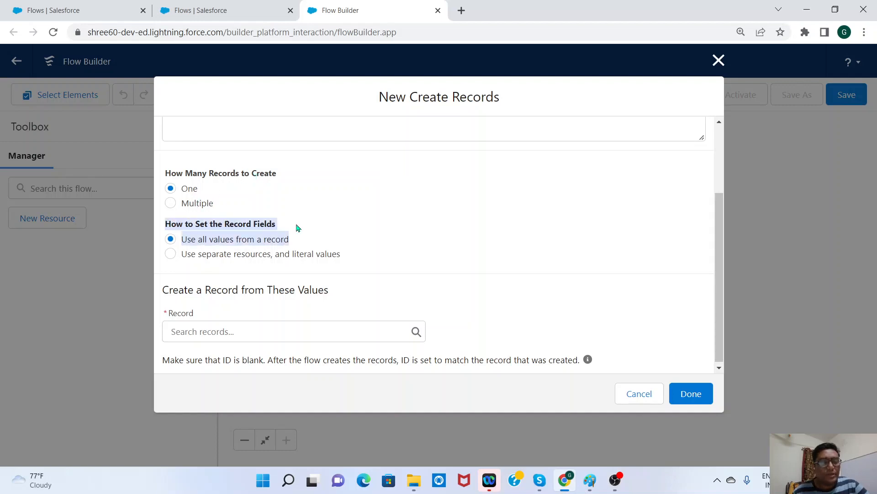
left_click(173, 254)
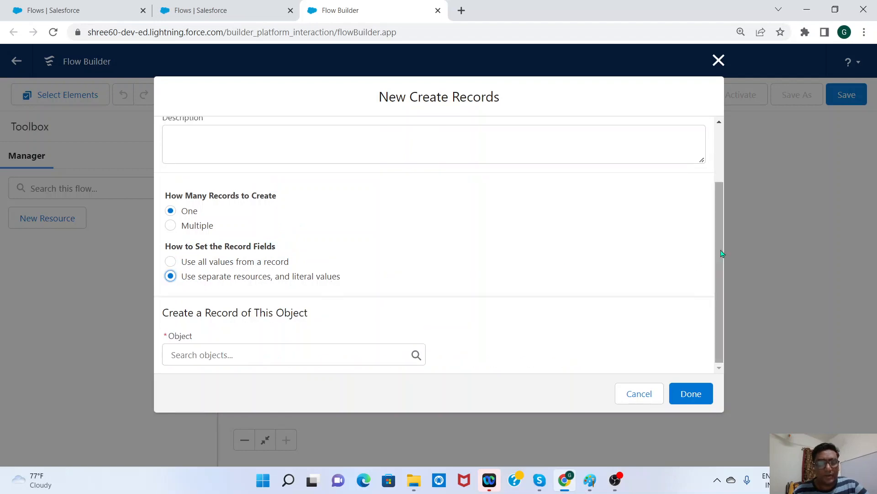
Choose Contact as the object of the record that the ContactCreate element creates.
left_click_drag(720, 249, 720, 296)
left_click(287, 348)
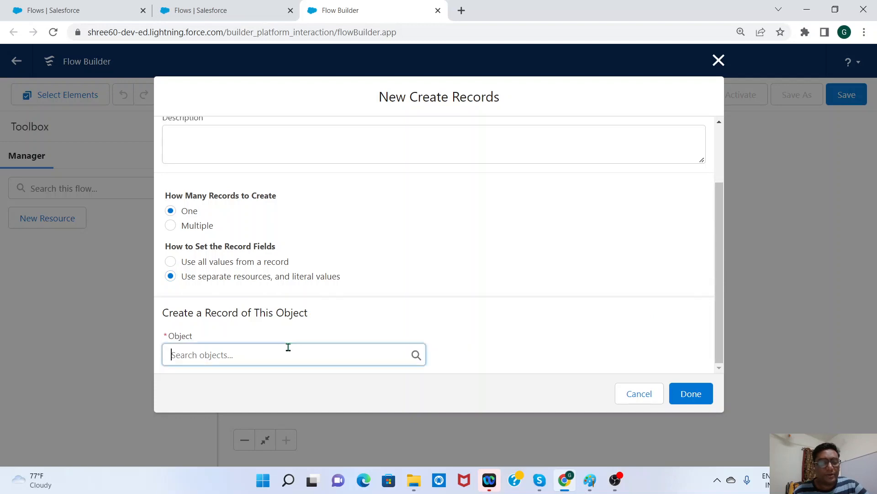
left_click(594, 281)
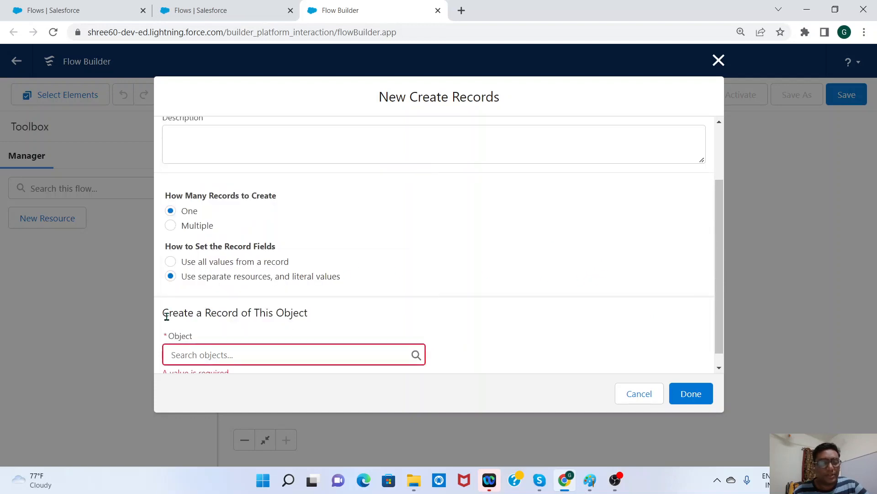
left_click_drag(165, 312, 319, 318)
left_click(259, 354)
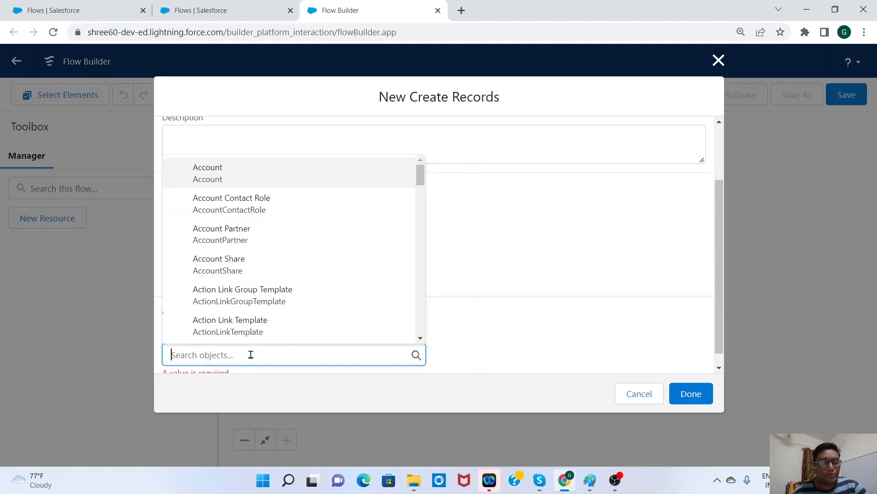
type("Conat")
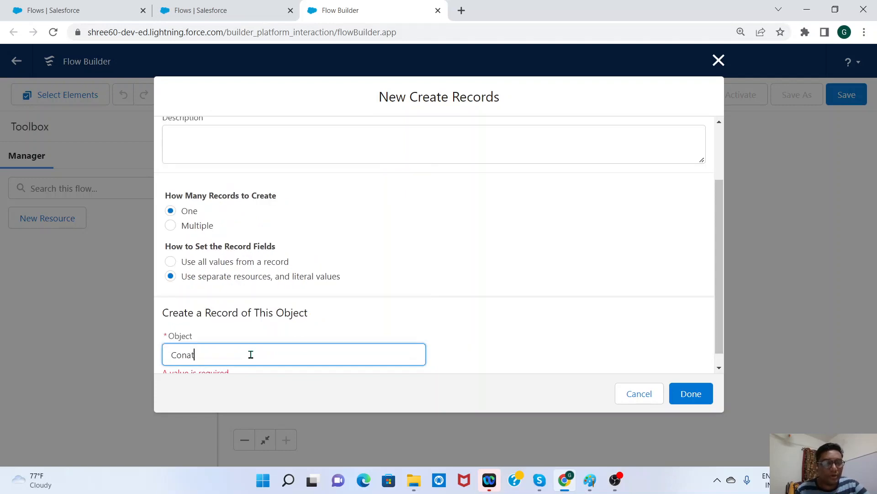
key("BackSpace")
key("BackSpace")
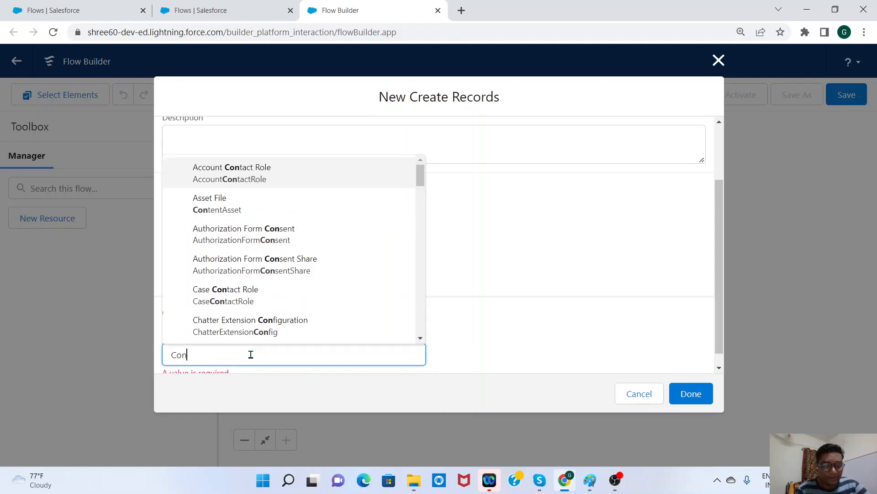
type("tact")
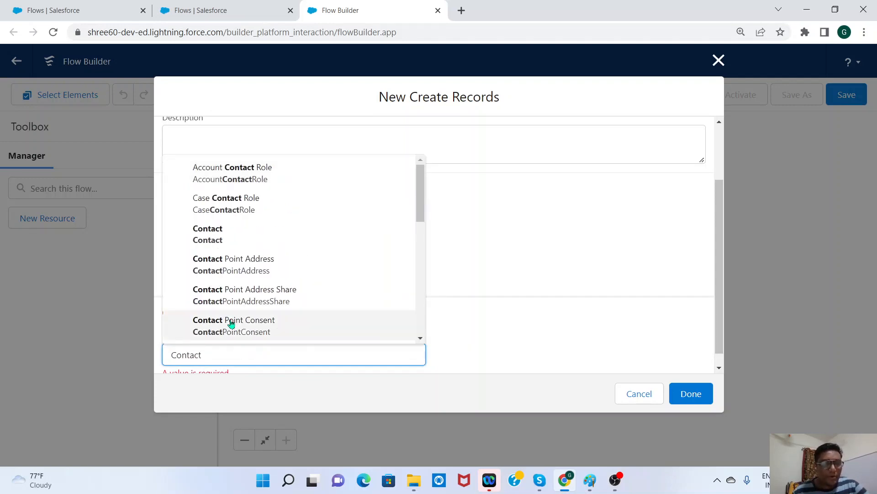
left_click(220, 234)
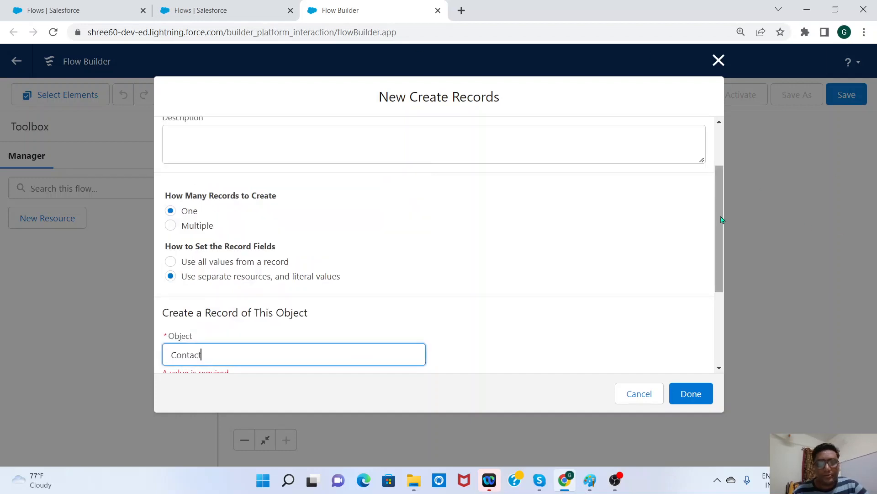
Select LastName as the first Contact field that receives a value.
scroll(716, 215, "down", 3)
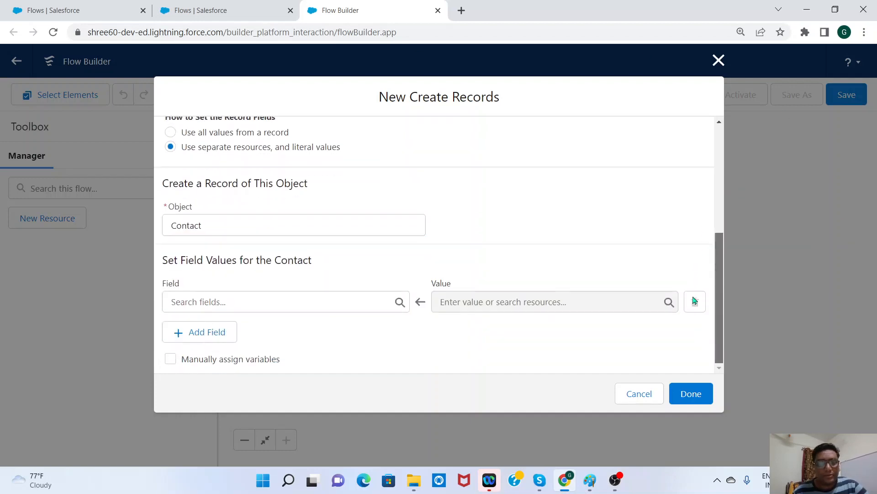
left_click(259, 302)
left_click(520, 234)
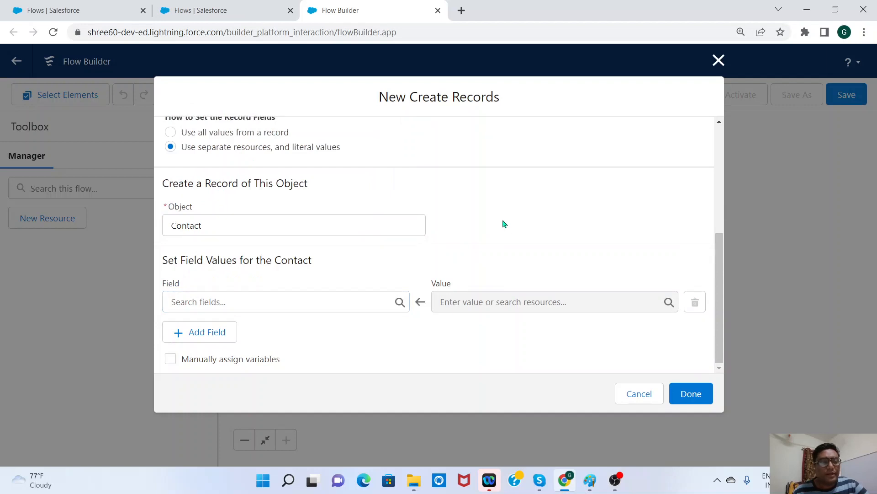
left_click(320, 304)
type("last")
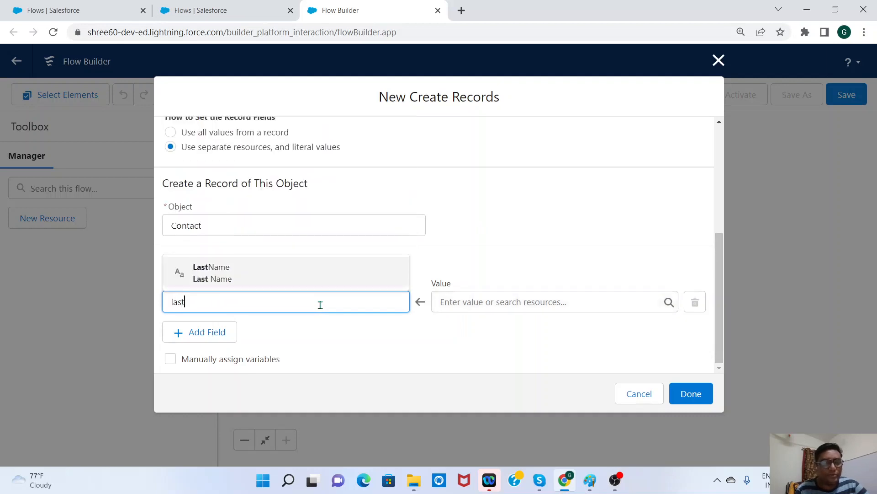
left_click(216, 278)
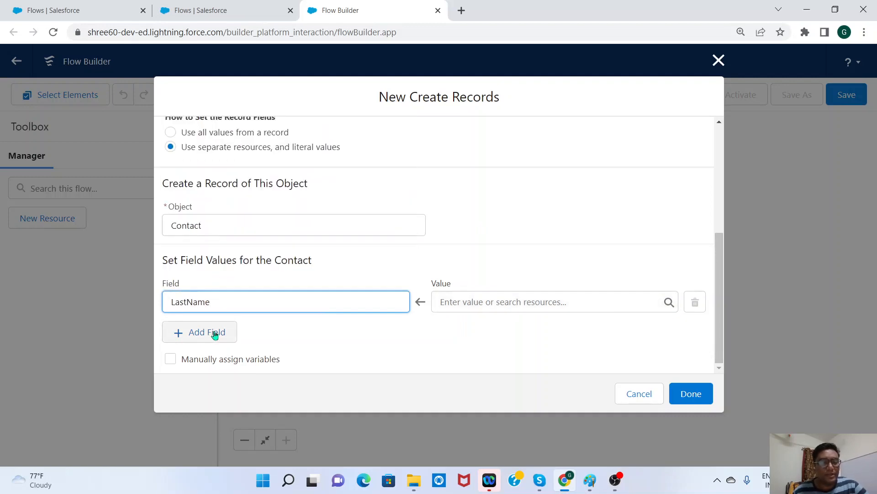
Start a new resource of type Variable as the value for the LastName field.
left_click(465, 303)
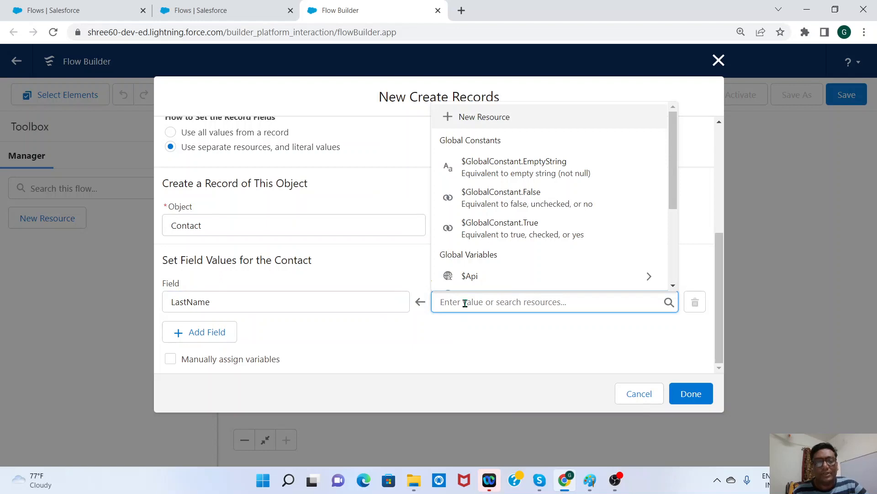
left_click_drag(674, 152, 673, 134)
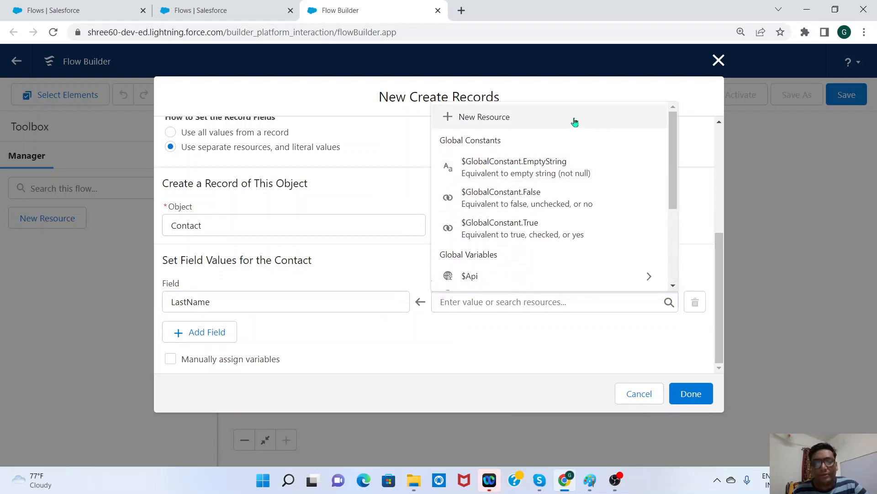
left_click(491, 119)
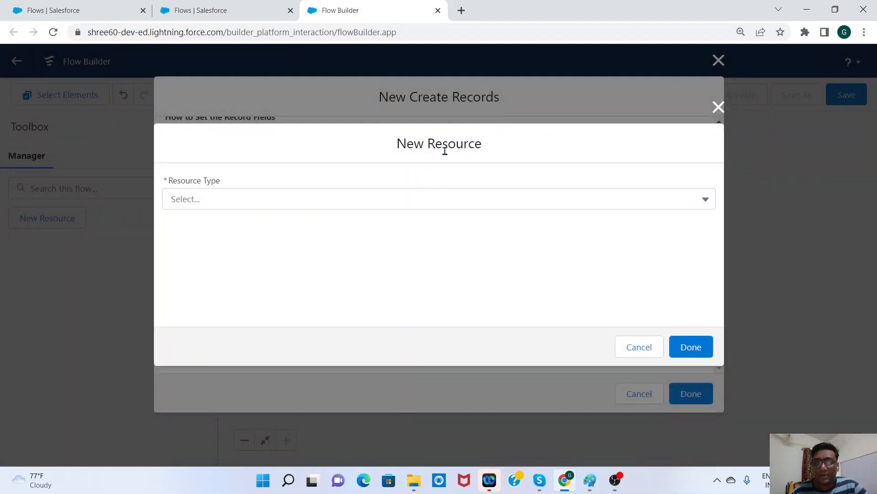
left_click(198, 199)
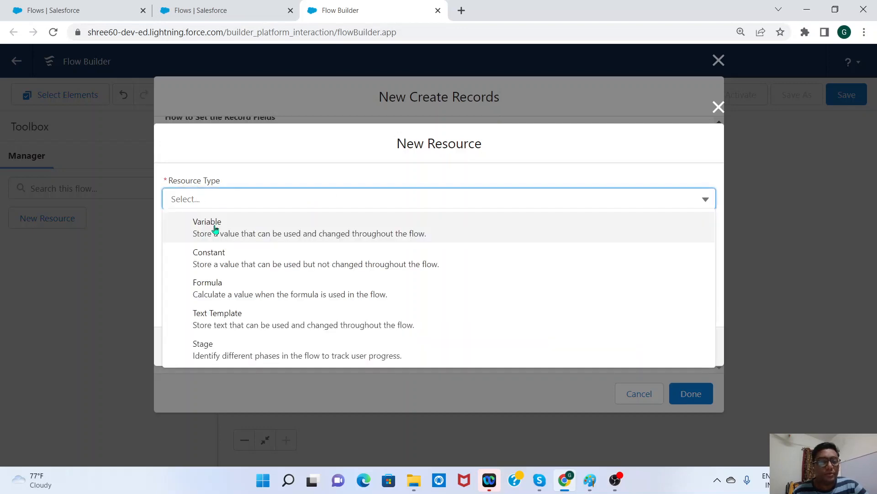
left_click(215, 227)
left_click(214, 224)
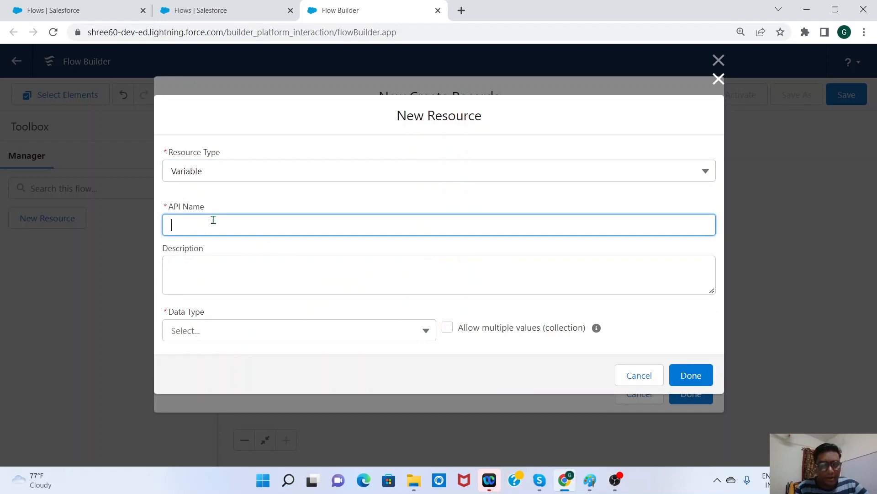
Give the new variable the API name accname and the data type Text.
type("accname")
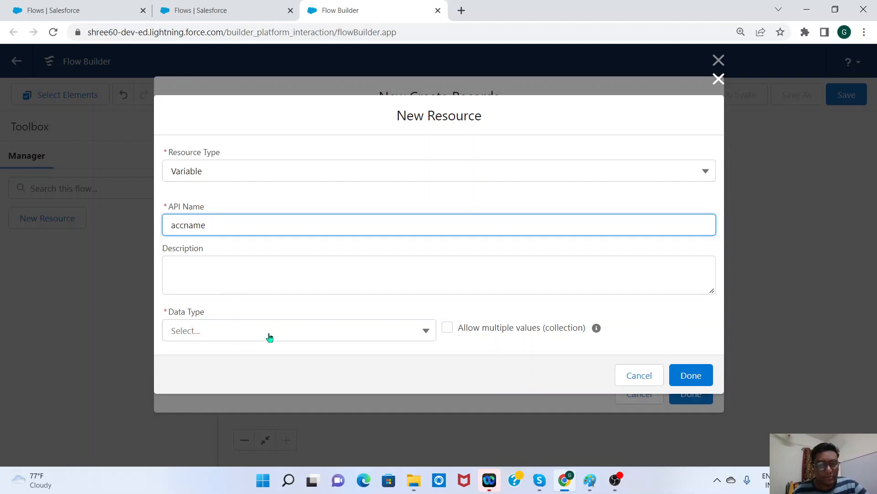
left_click(309, 314)
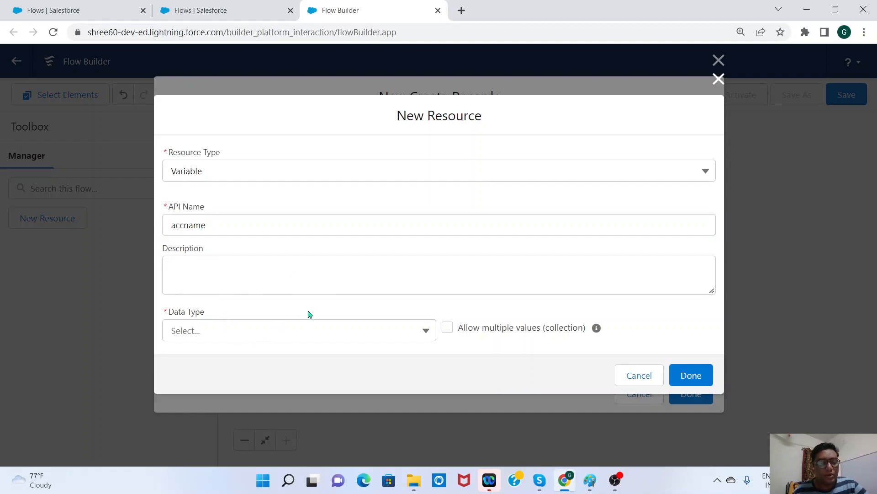
left_click(251, 333)
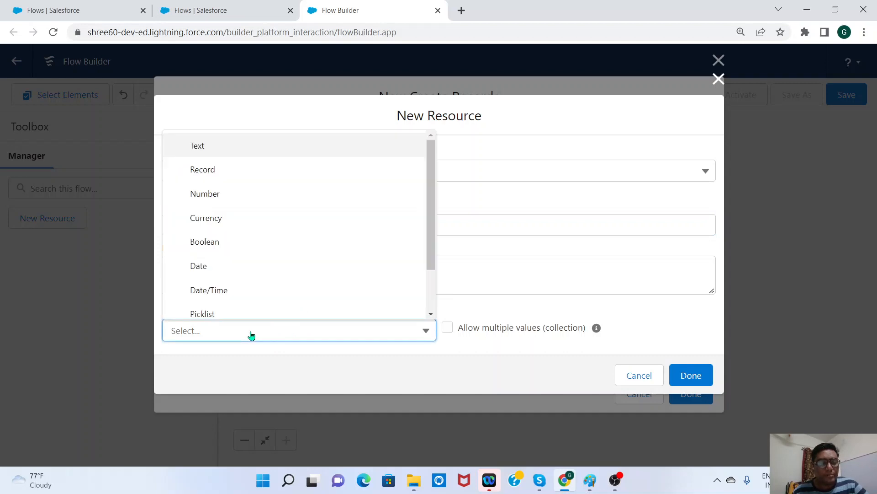
left_click(223, 146)
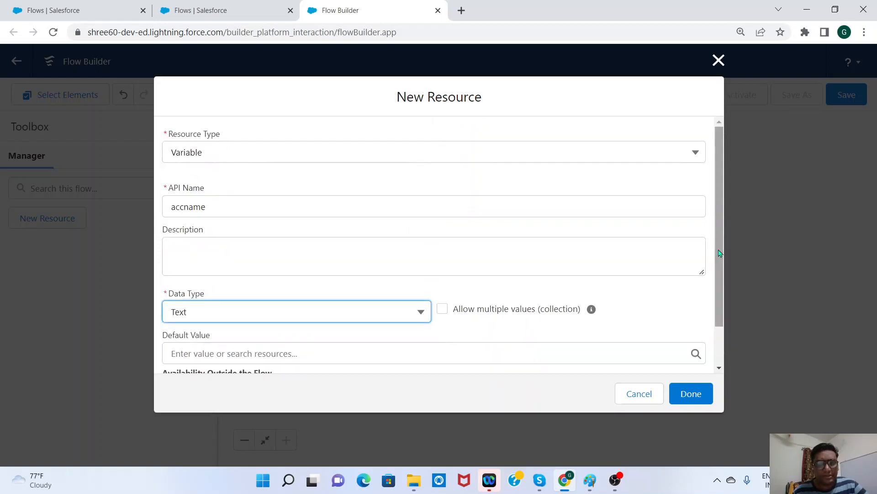
Set the variable's default value to the triggering account's name, {!$Record.Name}.
left_click_drag(715, 248, 716, 334)
left_click(422, 307)
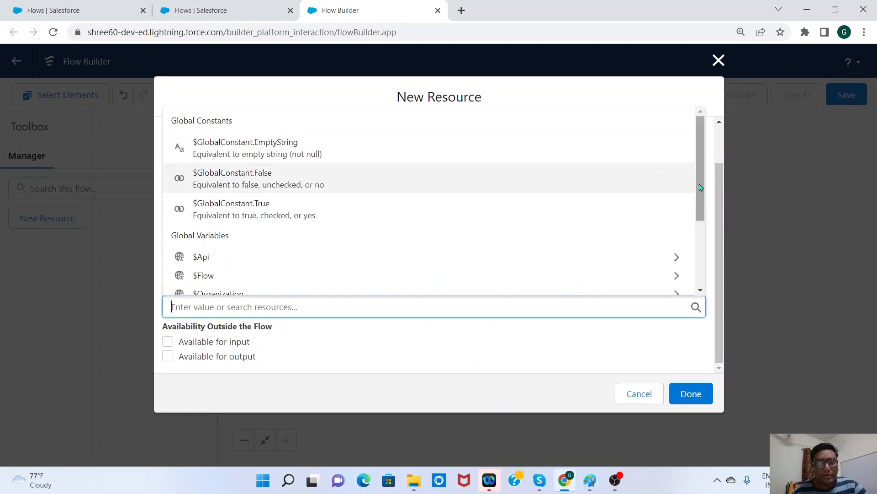
left_click_drag(702, 190, 703, 256)
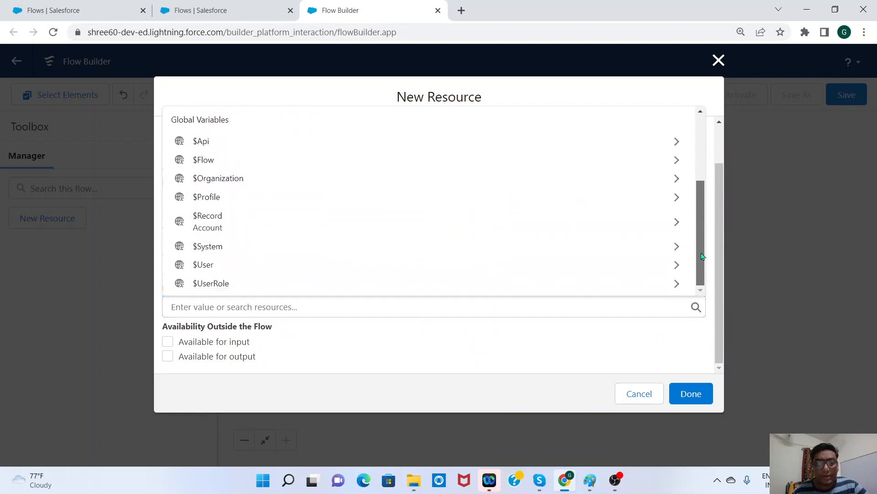
left_click(316, 226)
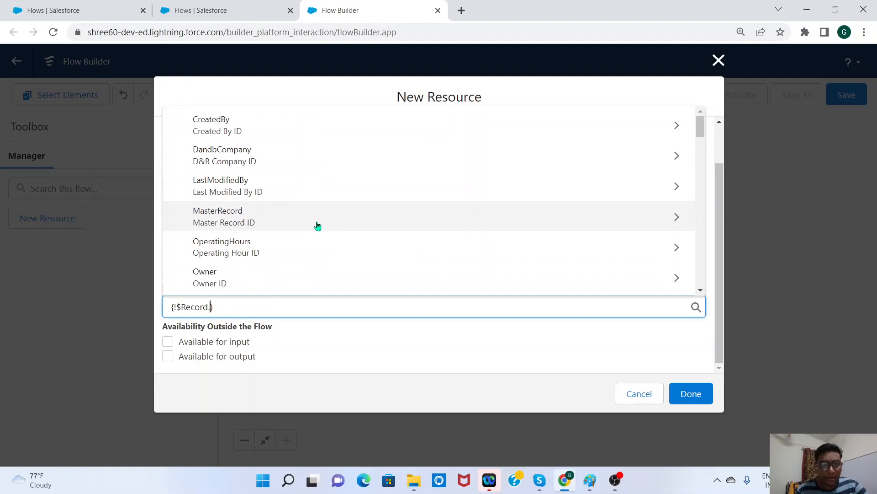
type("acc")
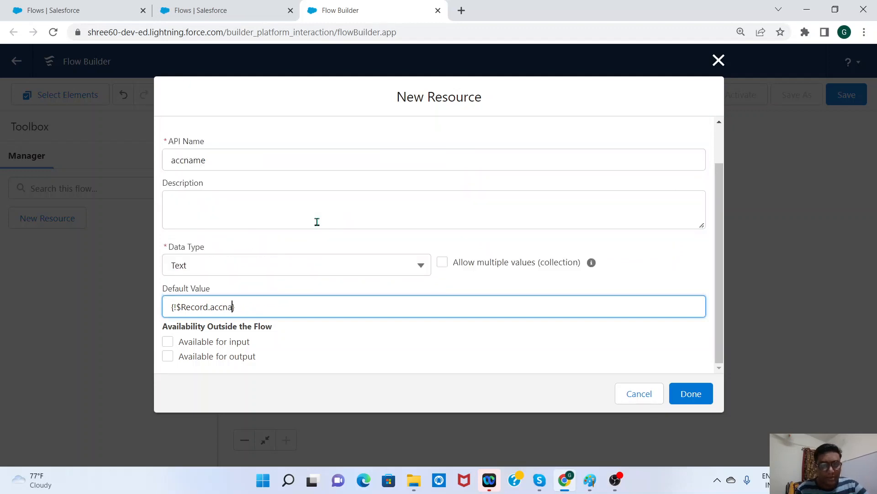
key("BackSpace")
key("BackSpace")
type("name")
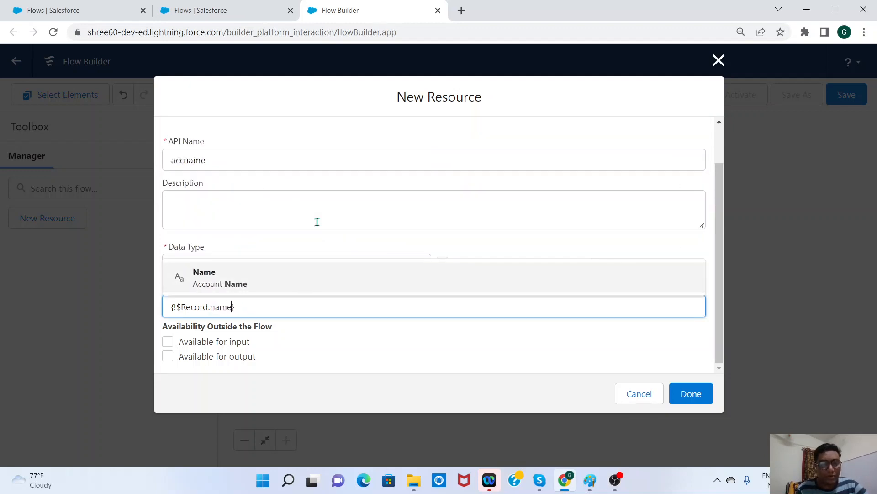
left_click(274, 280)
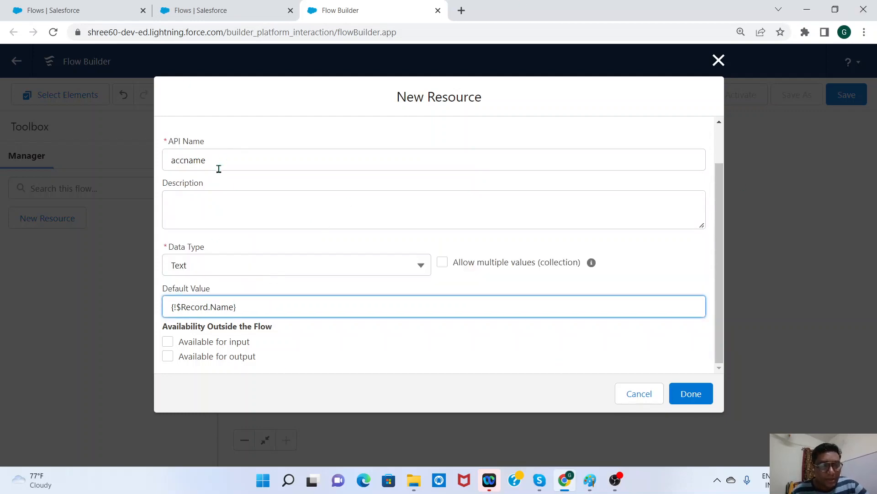
left_click_drag(216, 162, 164, 161)
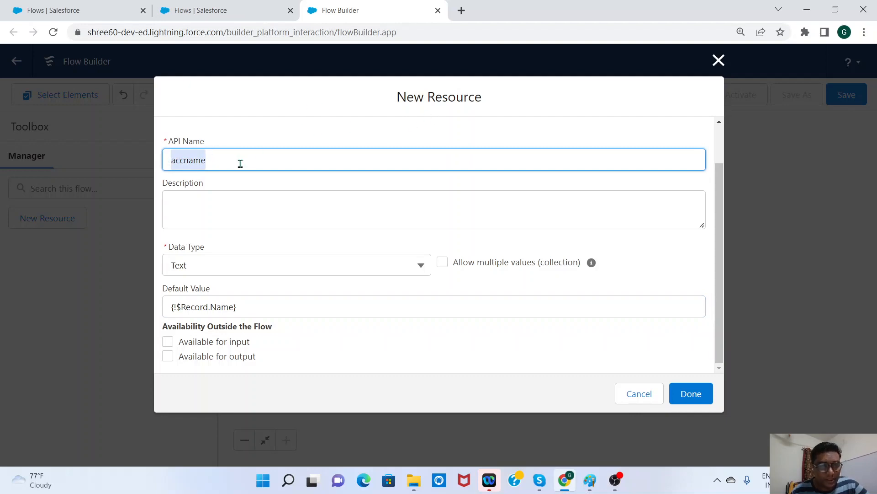
left_click_drag(221, 164, 136, 165)
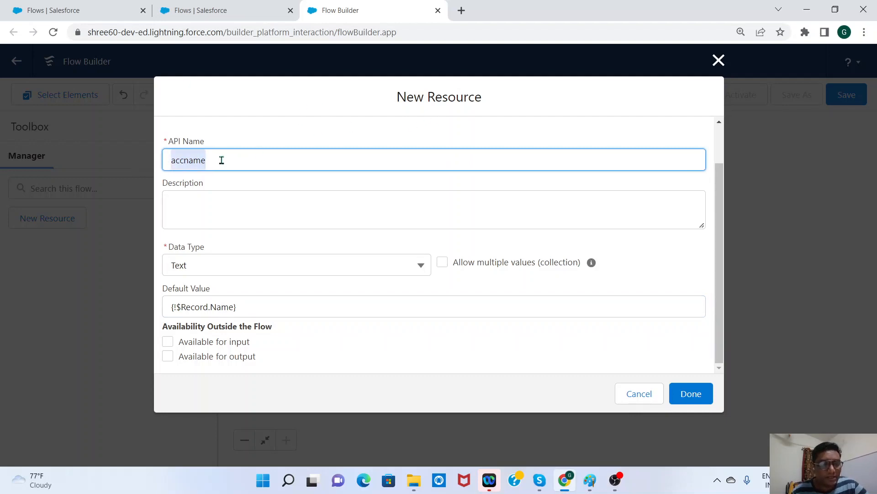
left_click(239, 312)
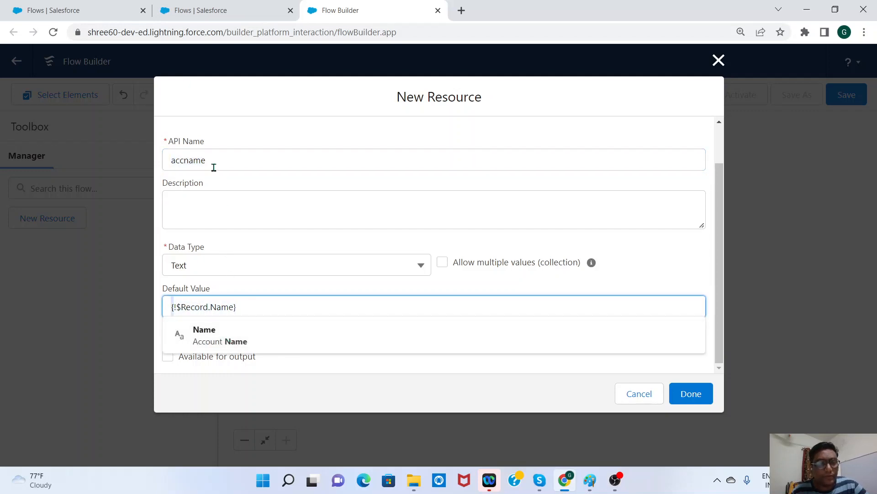
left_click_drag(213, 166, 148, 161)
left_click(148, 162)
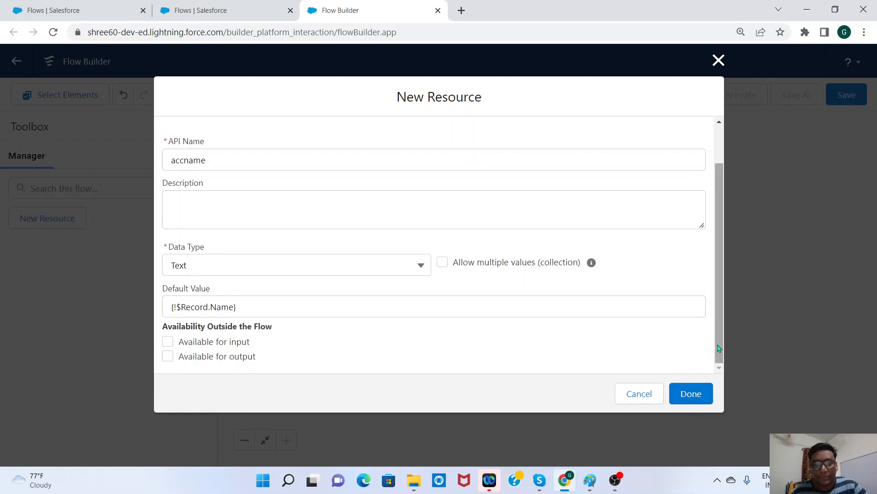
Confirm the accname variable as the LastName value and finish the ContactCreate element.
left_click(699, 394)
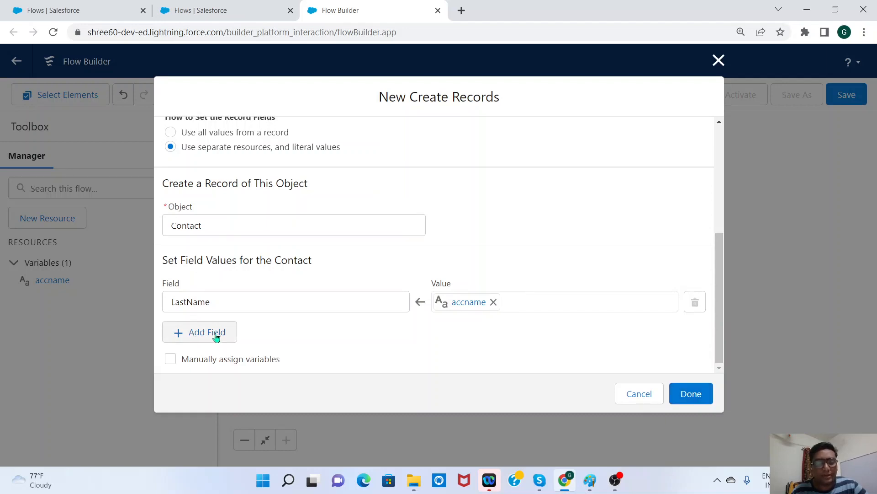
left_click(691, 393)
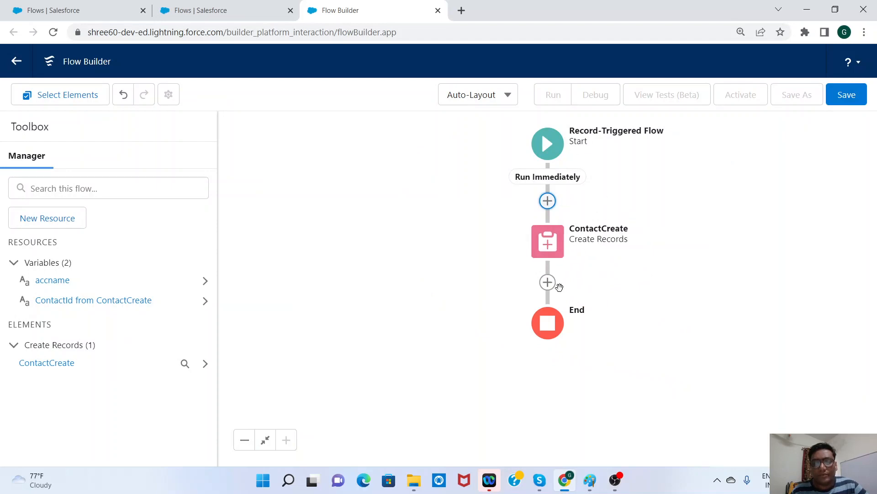
Save the flow with the label AccountCreateContactCerate.
left_click(852, 93)
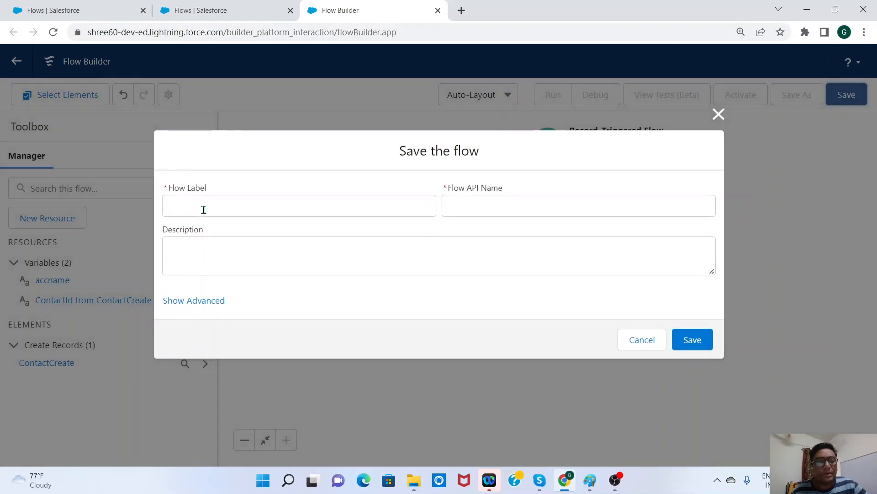
left_click(203, 210)
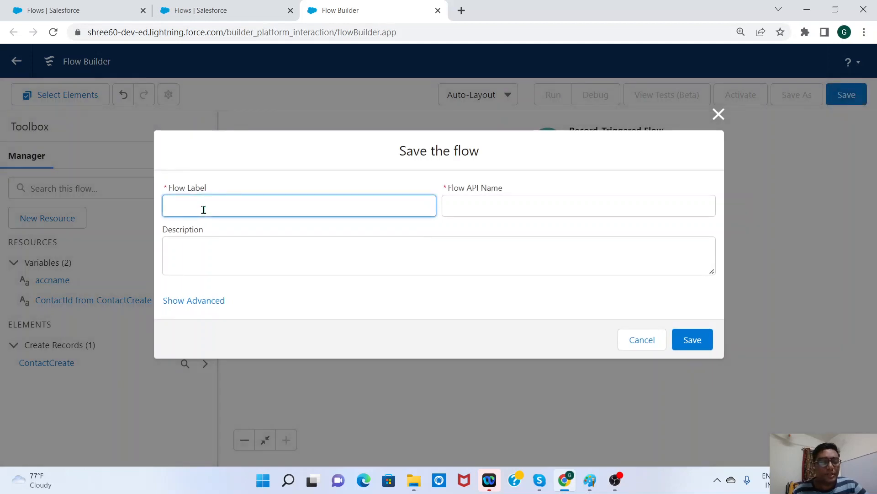
type("Acco")
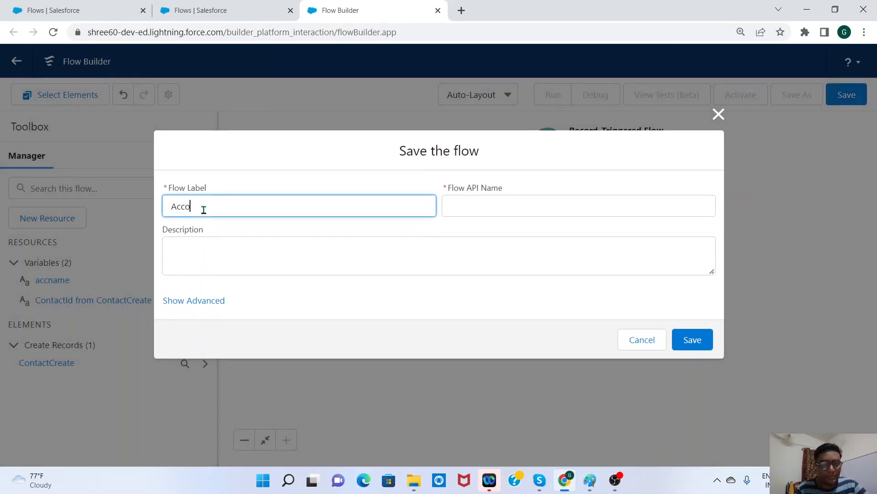
type("untCreate")
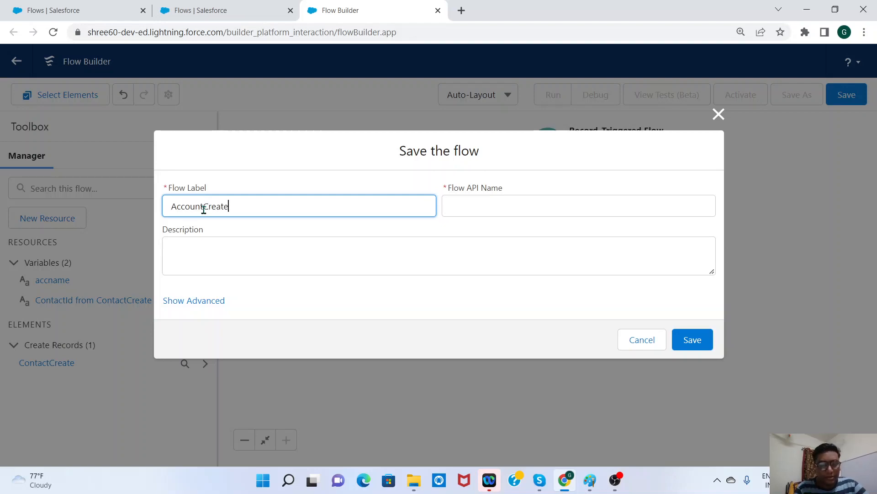
type("Contact")
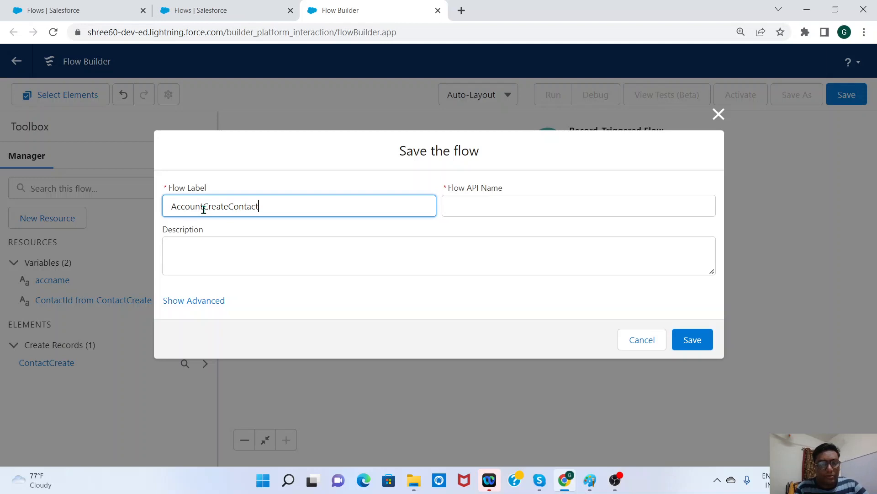
type("Cerat")
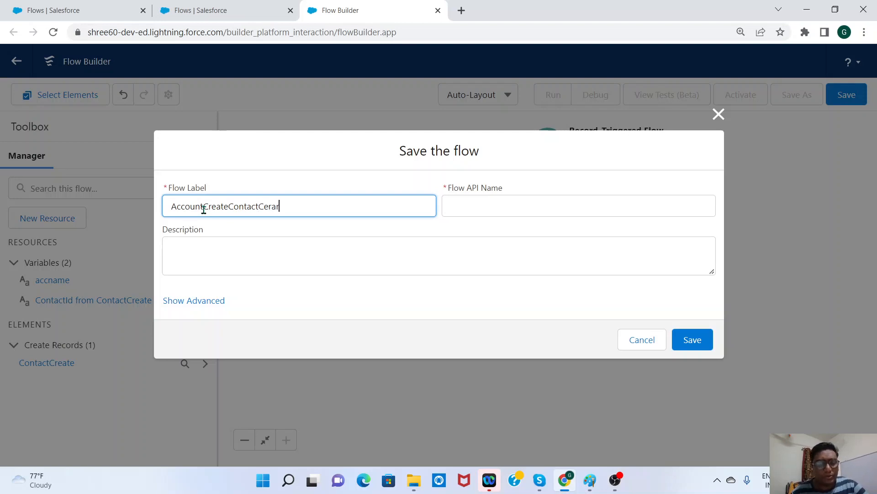
type("e")
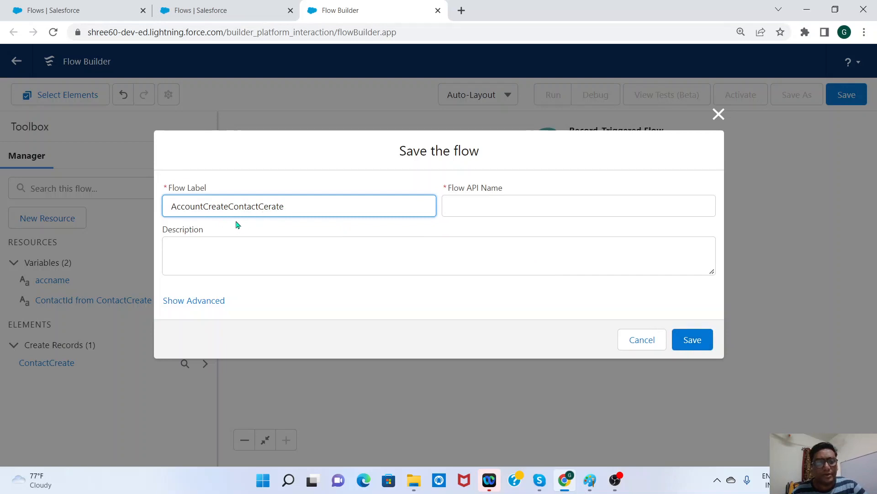
left_click(690, 342)
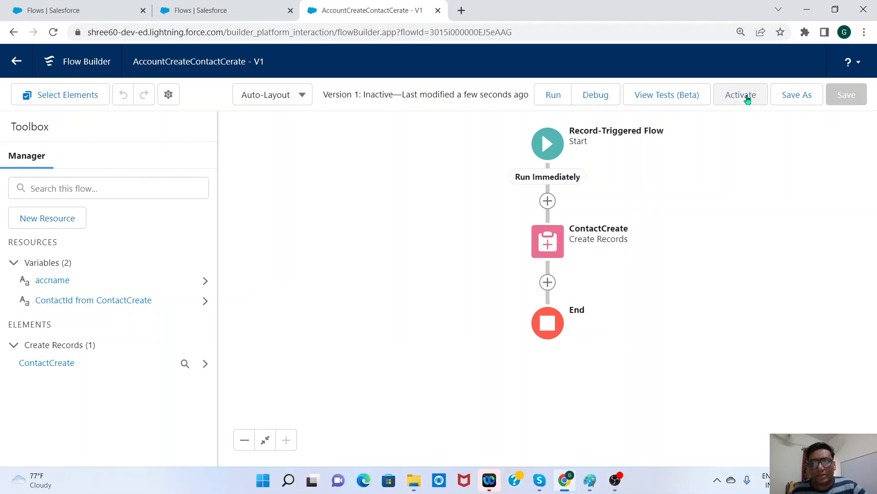
Open the debug setup for the saved flow and choose Run Immediately as the path for the debug run.
left_click(597, 96)
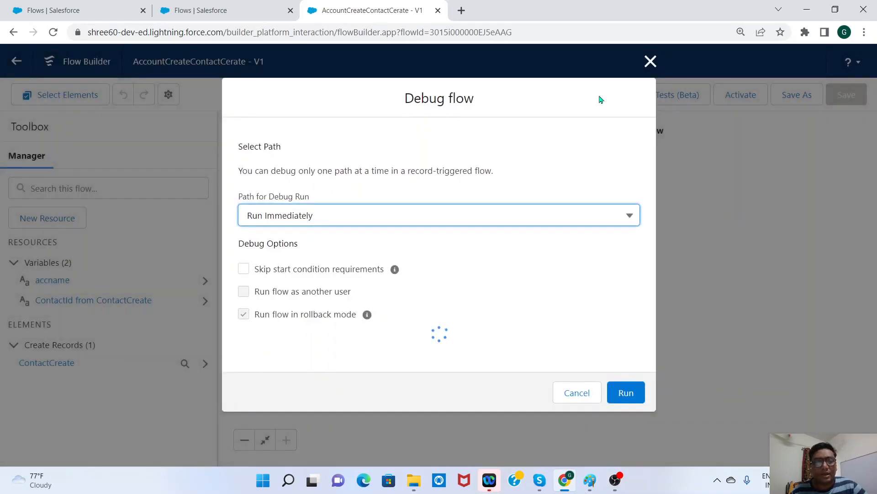
left_click_drag(652, 207, 653, 275)
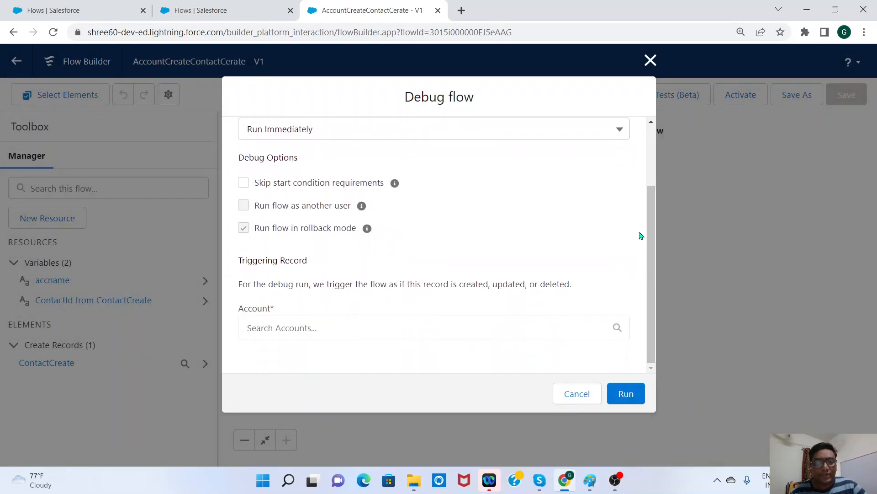
scroll(477, 193, "up", 2)
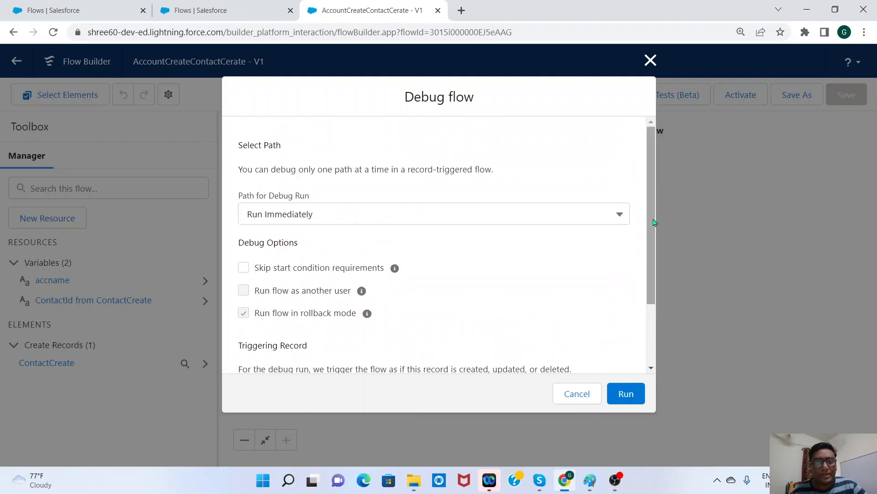
scroll(653, 220, "down", 2)
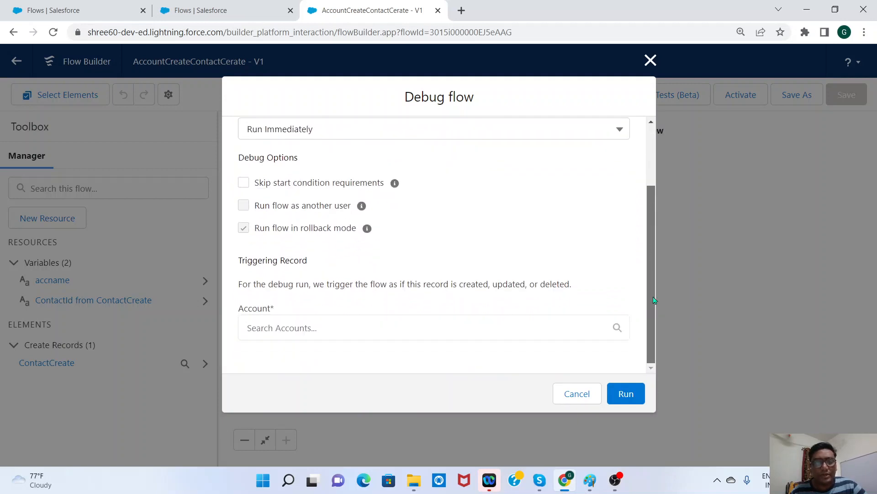
left_click(618, 133)
left_click(586, 158)
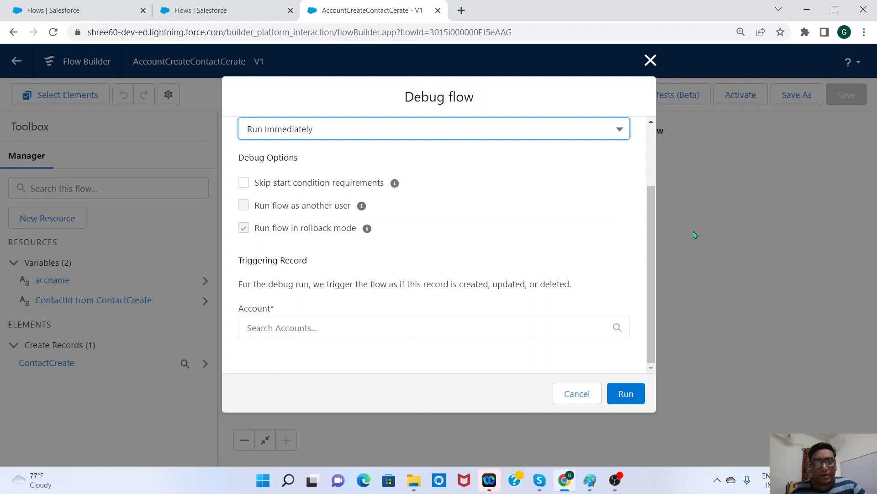
left_click(651, 236)
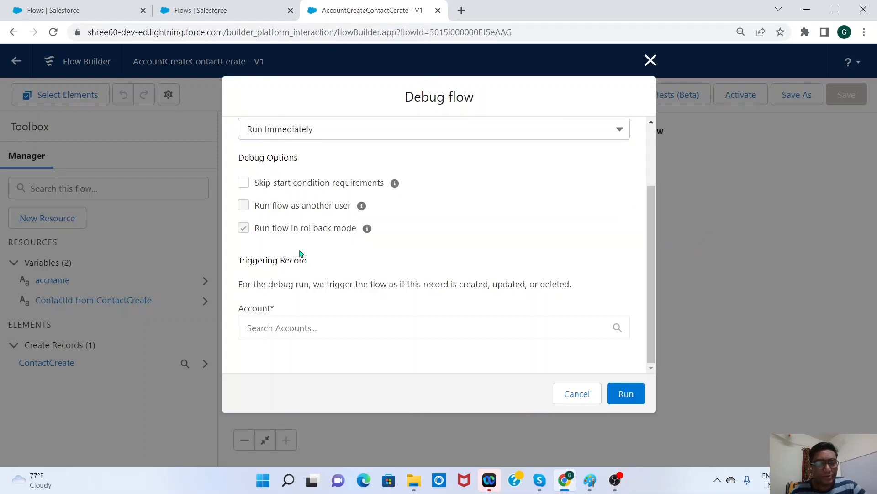
Choose the Bata account as the triggering record and run the debug.
left_click(299, 327)
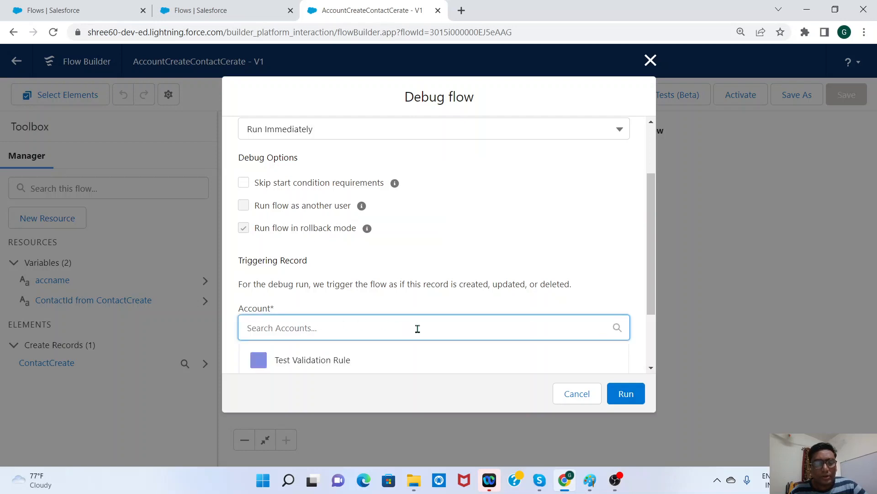
left_click_drag(651, 294, 651, 344)
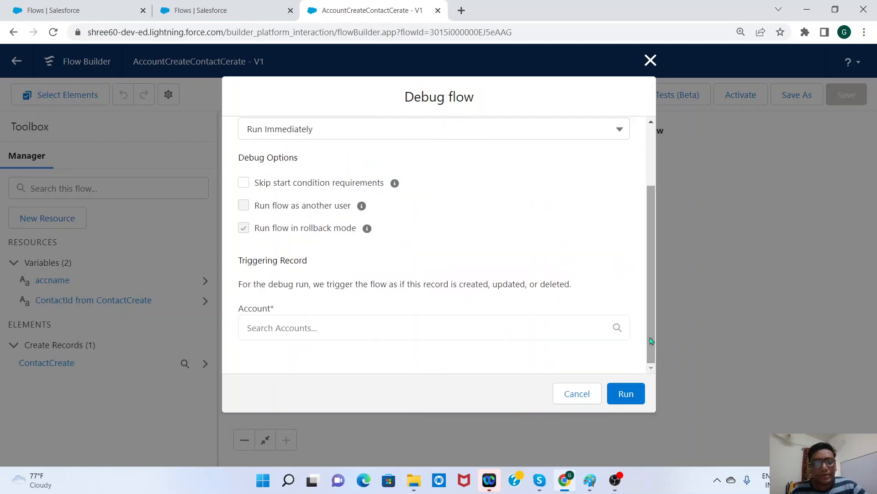
left_click(509, 331)
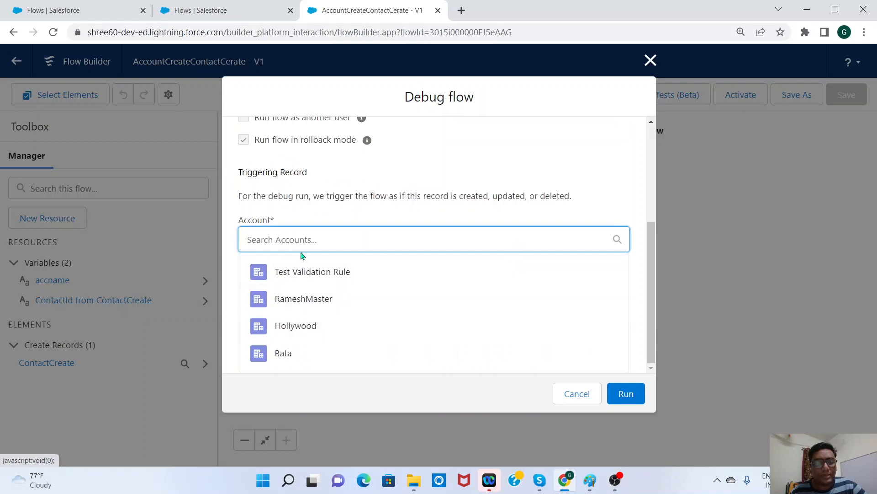
left_click(284, 353)
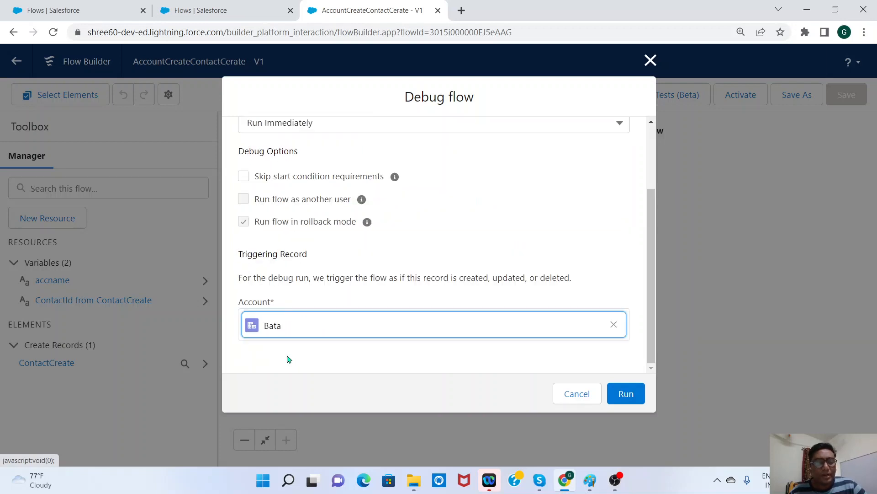
left_click(625, 400)
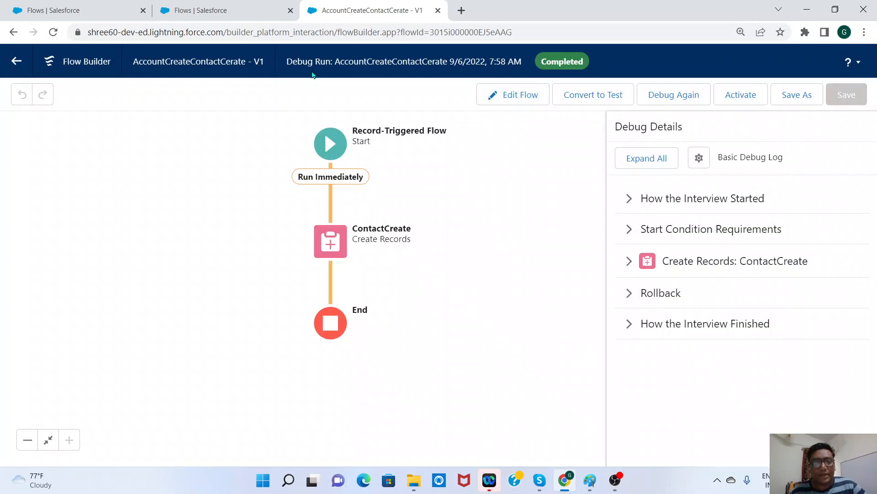
Expand the Rollback and Create Records: ContactCreate debug details and copy the ID of the contact record.
left_click_drag(285, 62, 525, 68)
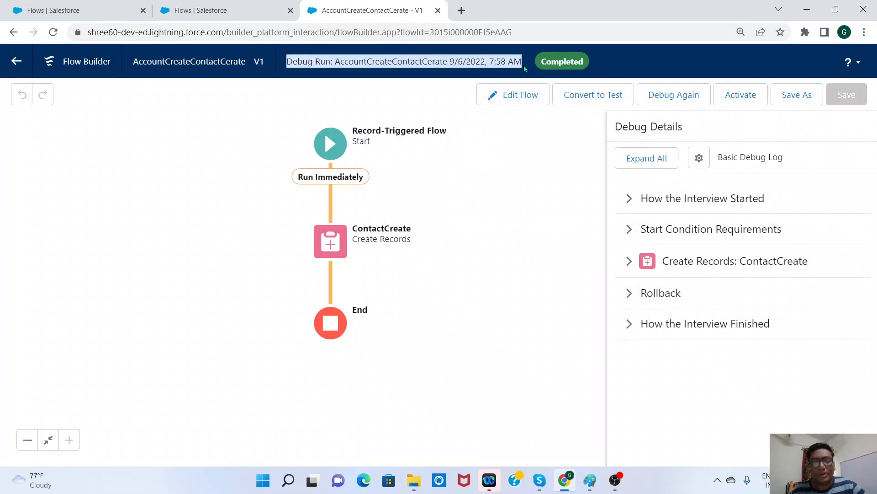
left_click(525, 69)
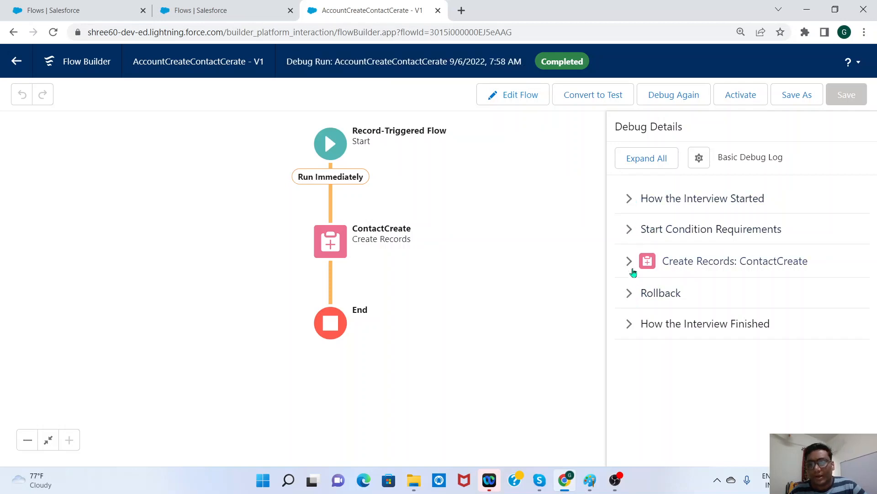
left_click(630, 294)
left_click(629, 261)
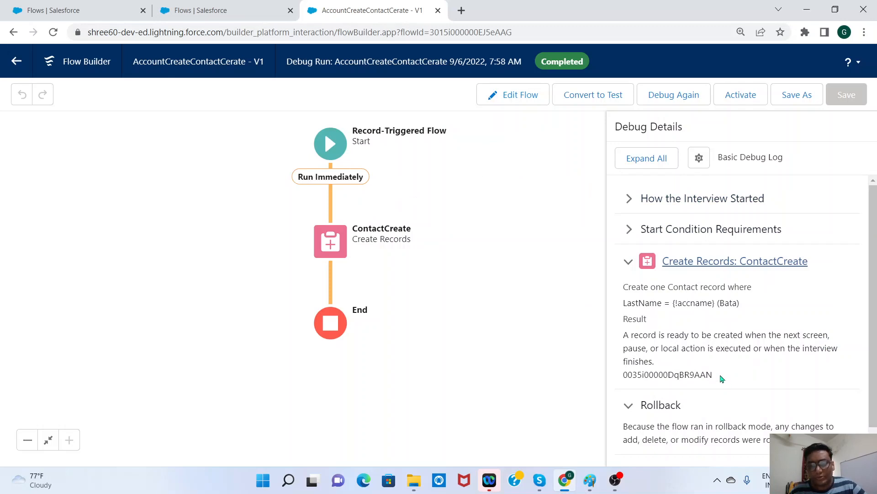
left_click_drag(722, 379, 624, 375)
key("ctrl+c")
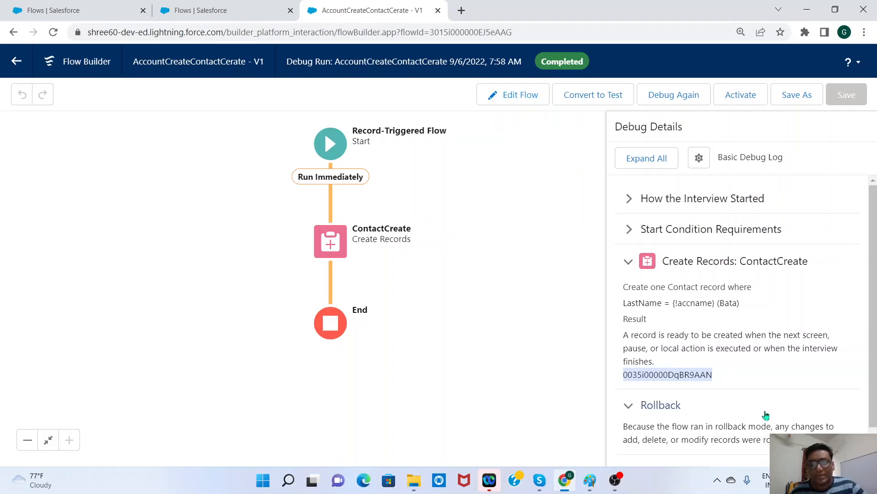
Switch to the Flows setup browser tab, launch the Sales app there and open its Contacts list.
left_click(189, 14)
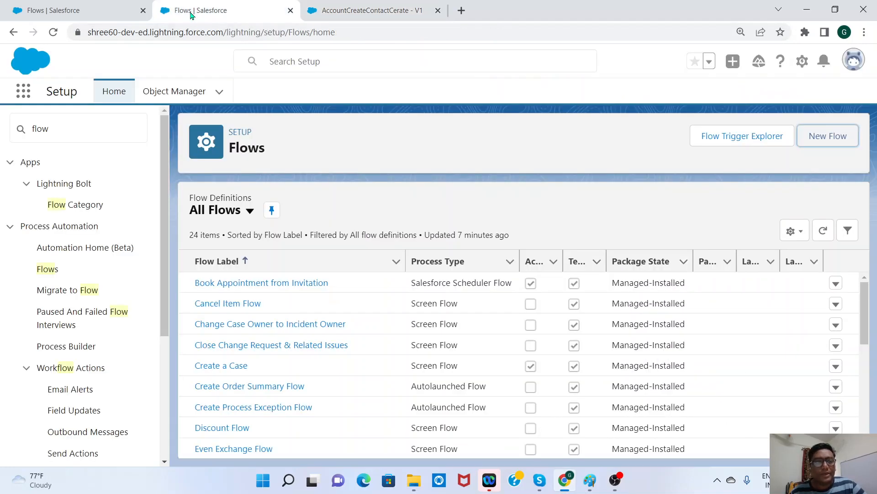
double_click(59, 128)
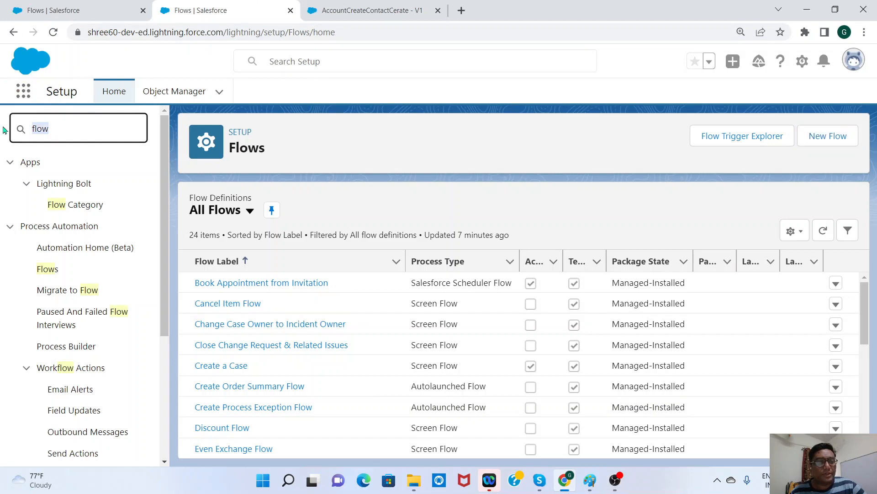
left_click(24, 89)
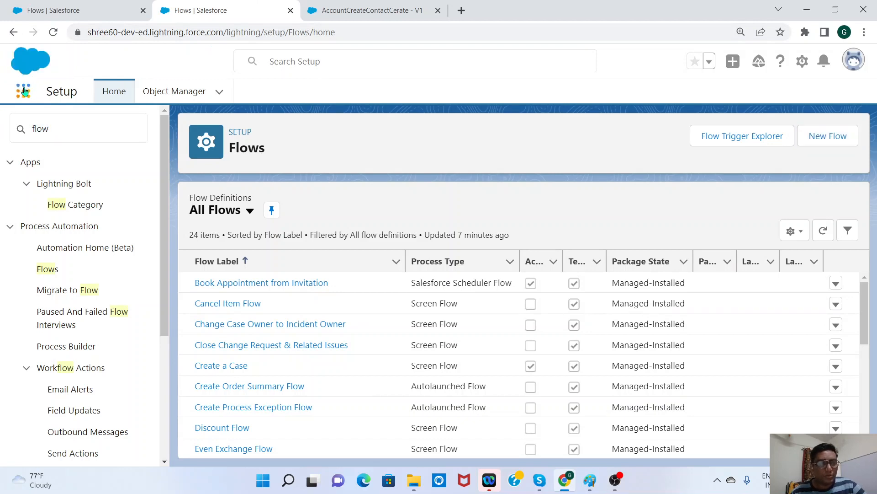
type("sales")
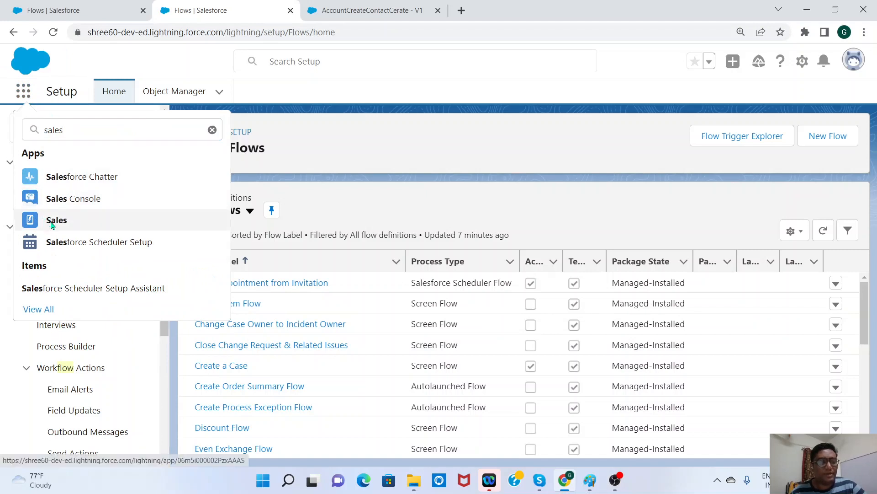
left_click(52, 222)
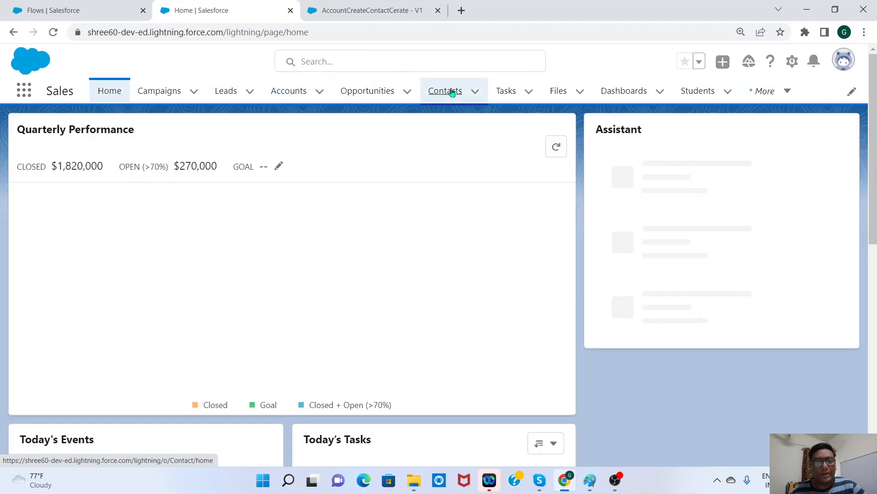
left_click(451, 91)
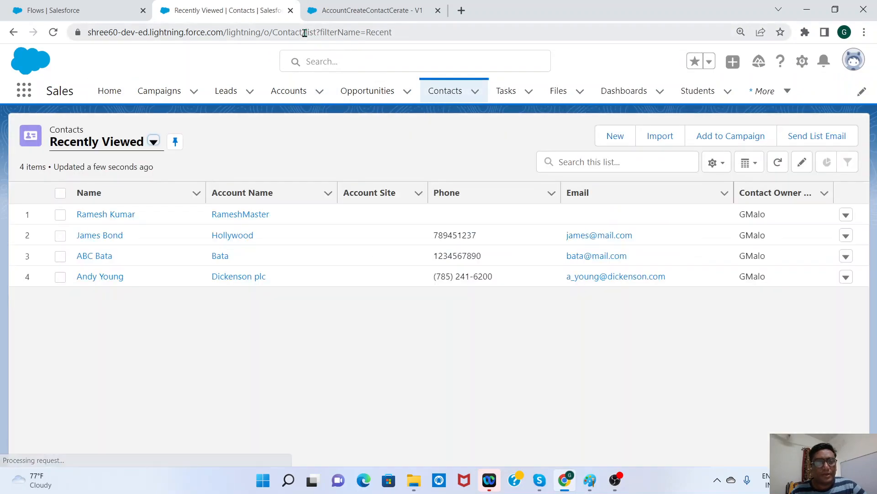
Open the first contact in the list and load its page address with the record ID replaced by the copied one.
left_click(306, 32)
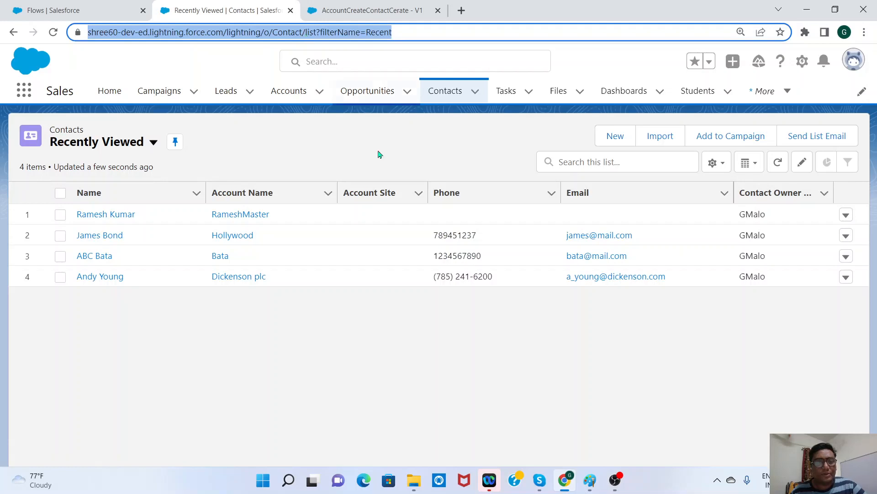
left_click(106, 214)
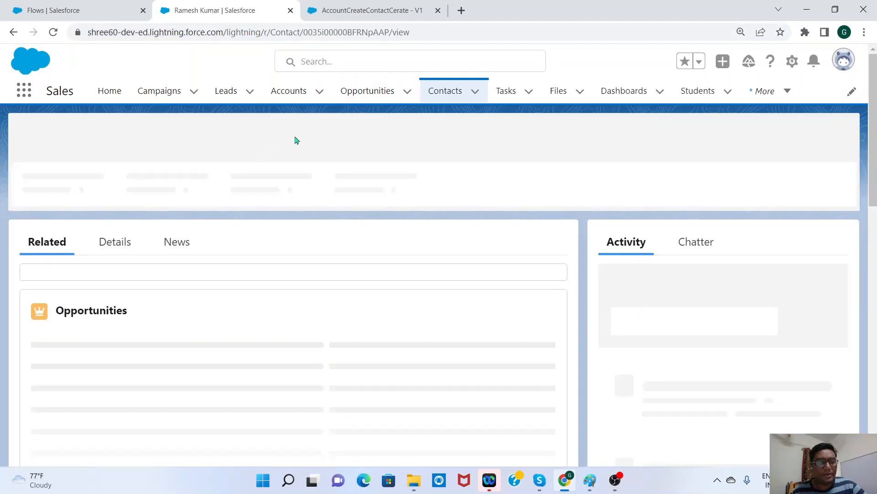
left_click_drag(303, 32, 390, 36)
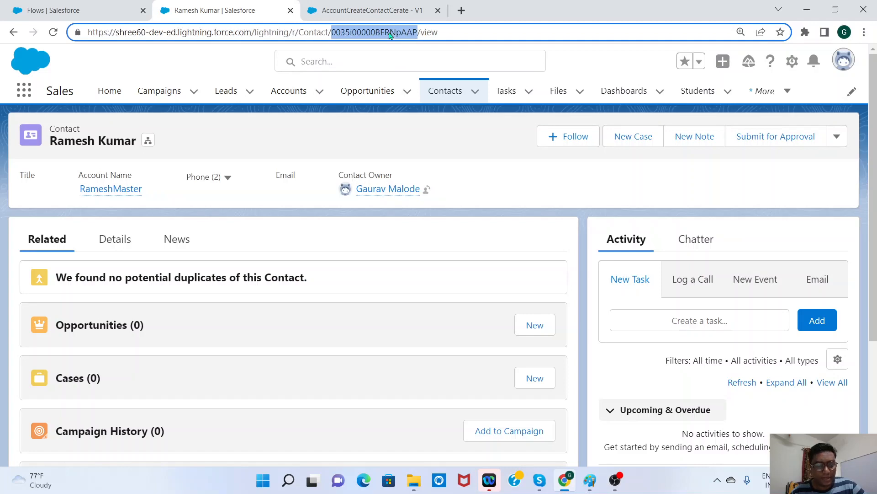
key("ctrl+v")
left_click(391, 59)
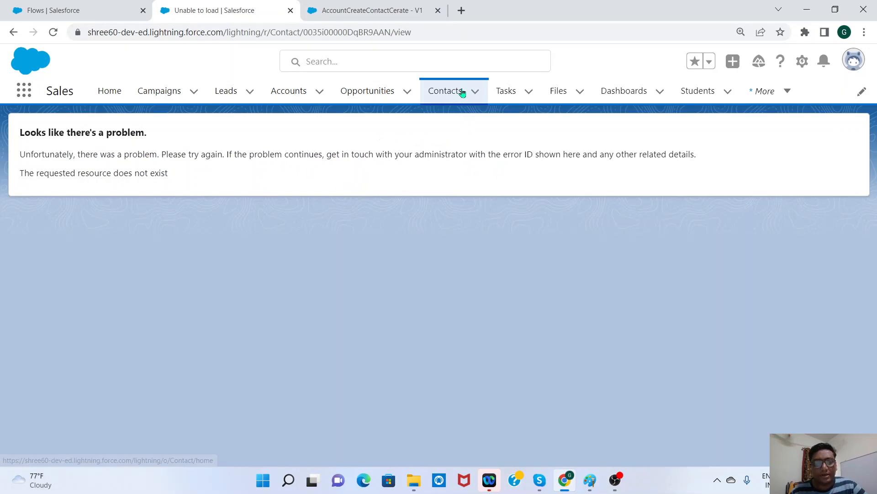
Return to the AccountCreateContactCerate flow in Flow Builder and activate it.
left_click(371, 11)
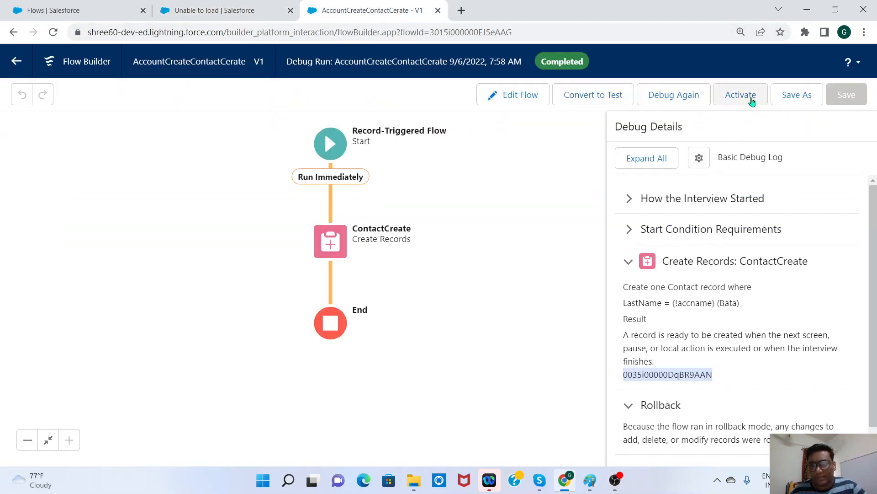
left_click(747, 98)
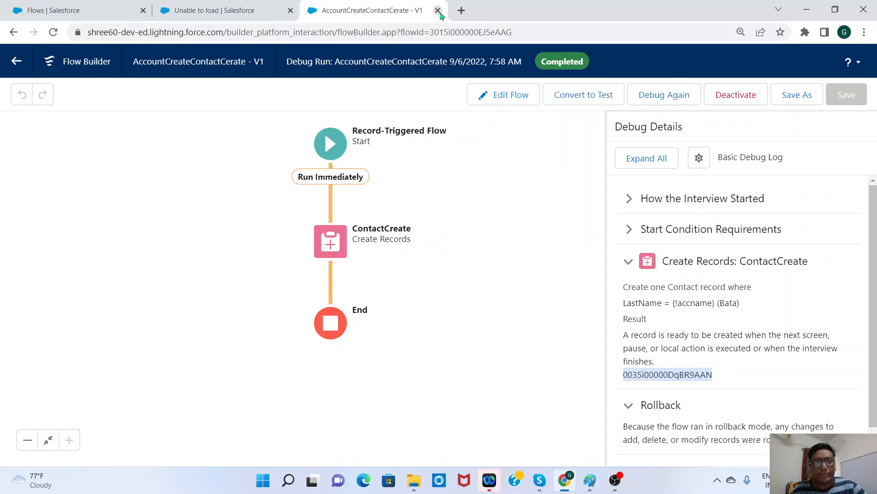
Exit Flow Builder and show the New This Week list view of Contacts in the Sales app's browser tab.
left_click(29, 73)
left_click(199, 12)
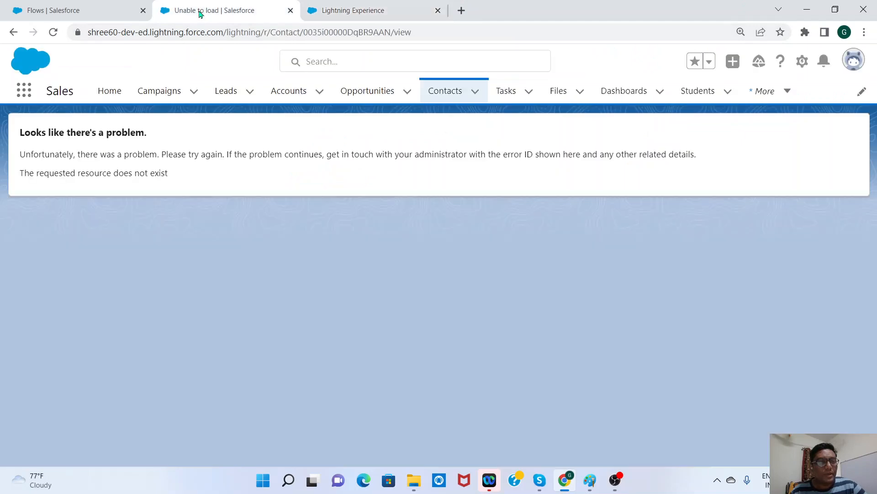
left_click(277, 91)
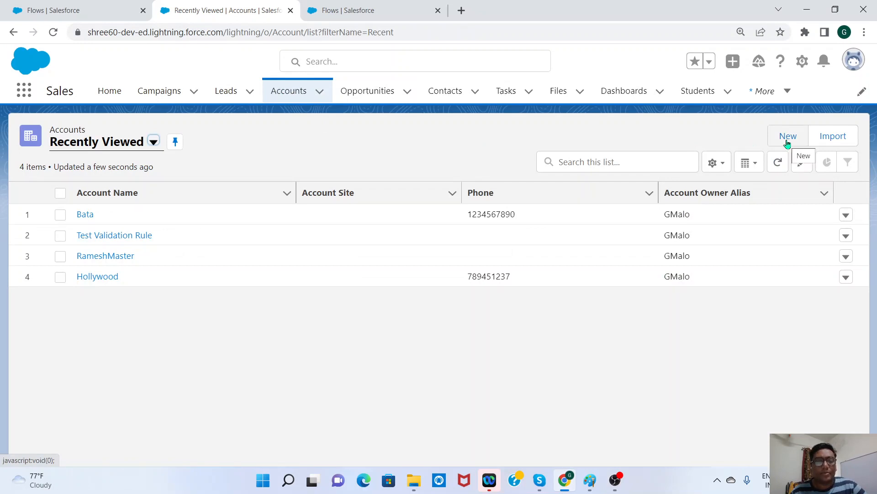
left_click(449, 101)
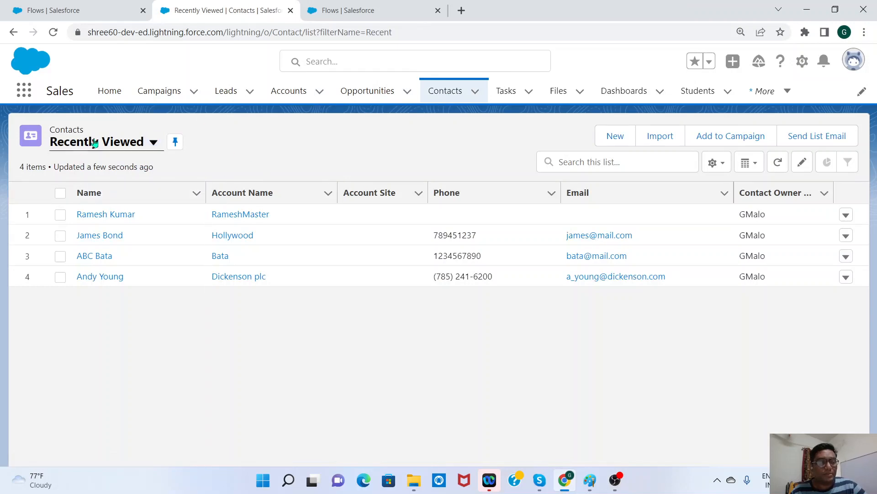
left_click(95, 143)
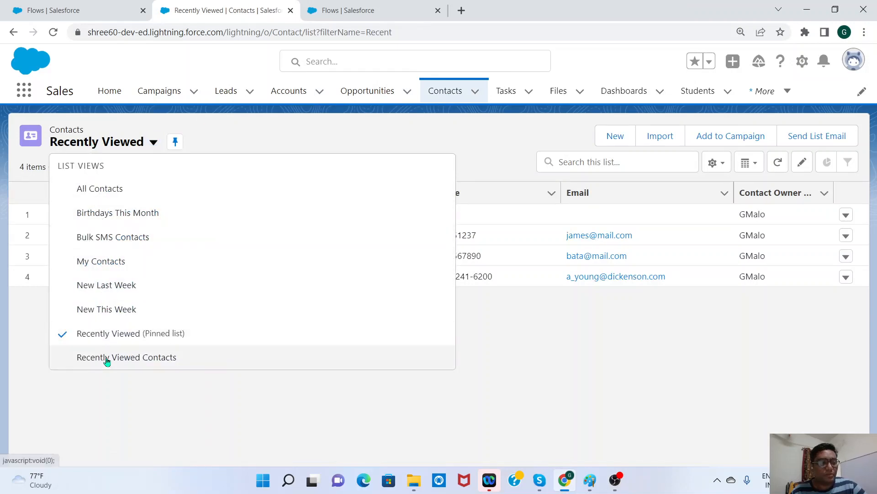
left_click(109, 309)
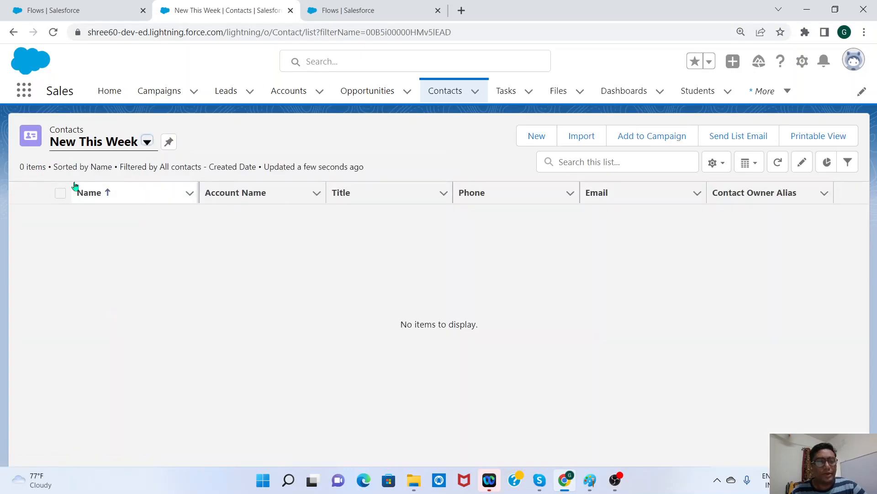
Create and save a new account with the Account Name FlowExecution.
left_click(288, 94)
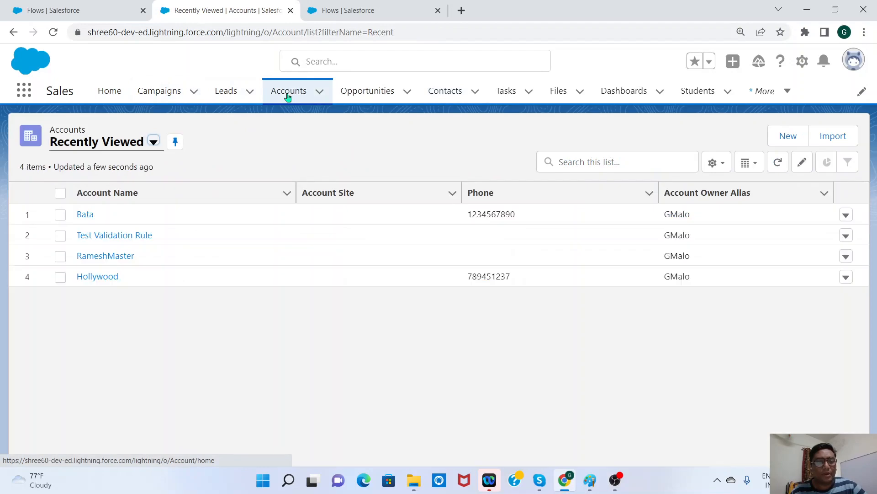
left_click(782, 137)
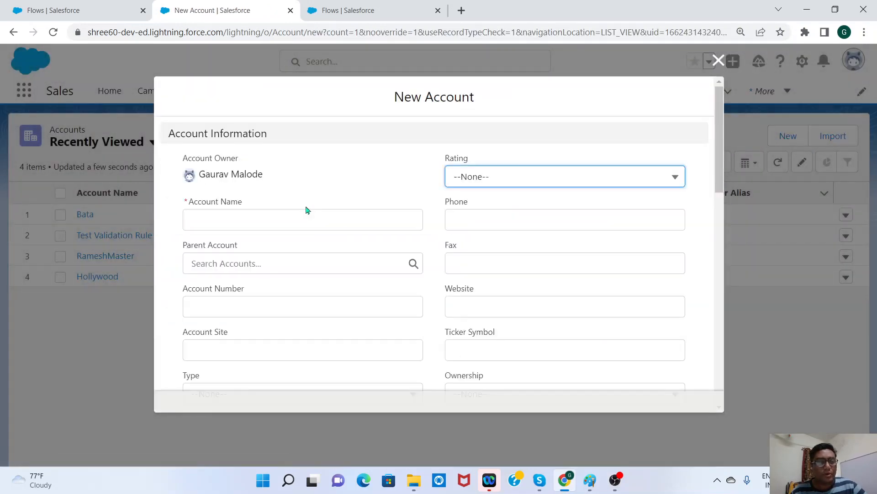
left_click(270, 218)
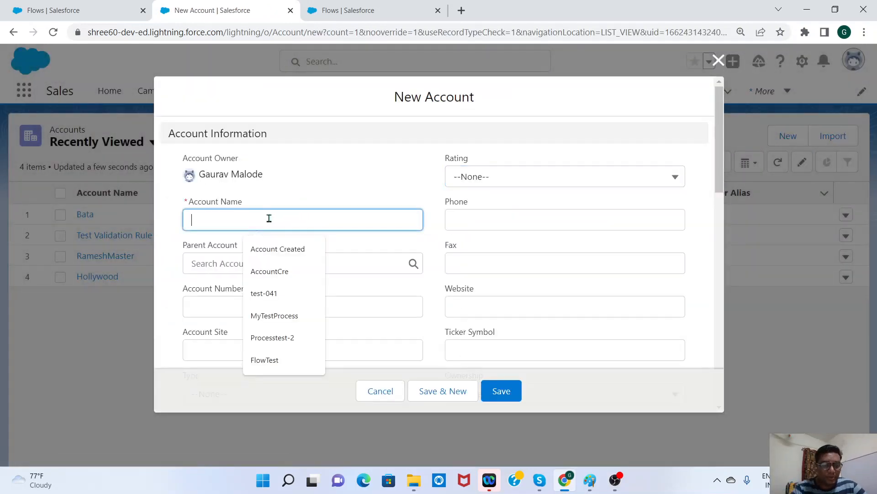
type("Flow")
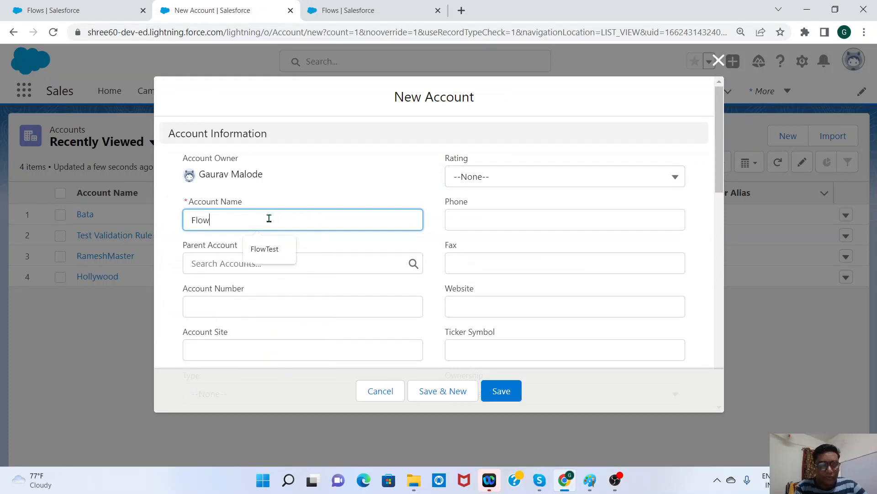
type("Ex")
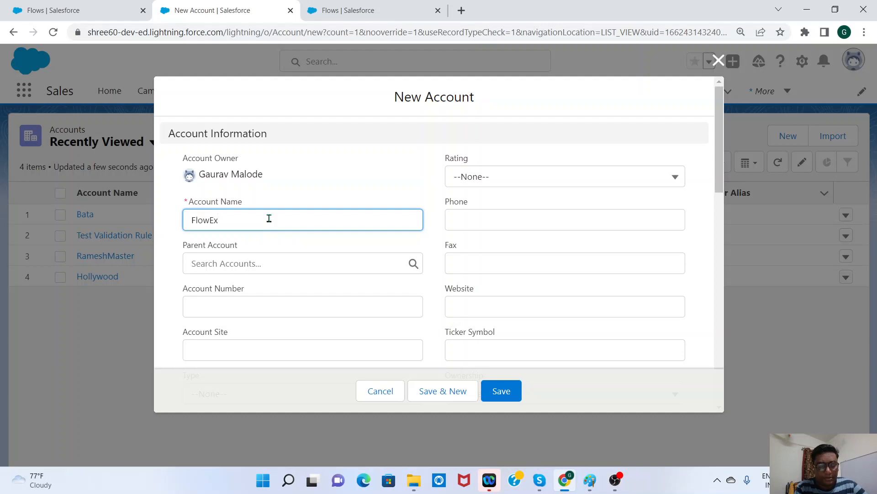
type("ecution")
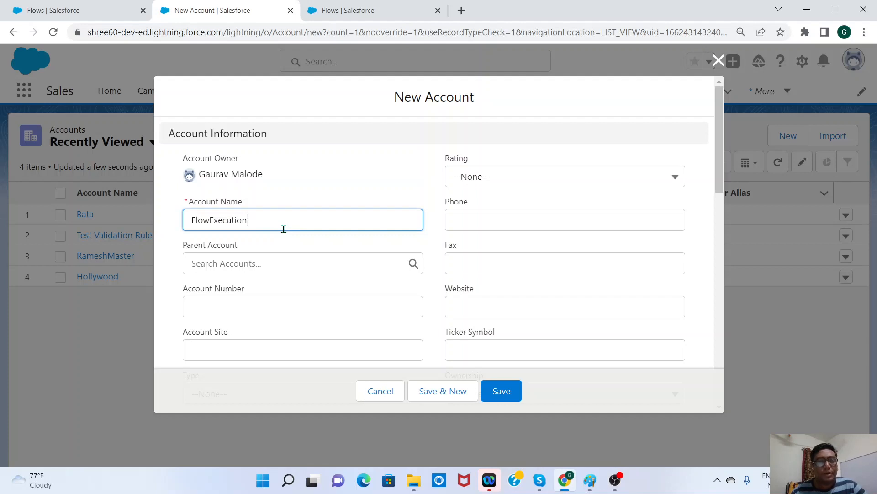
left_click_drag(278, 224, 185, 216)
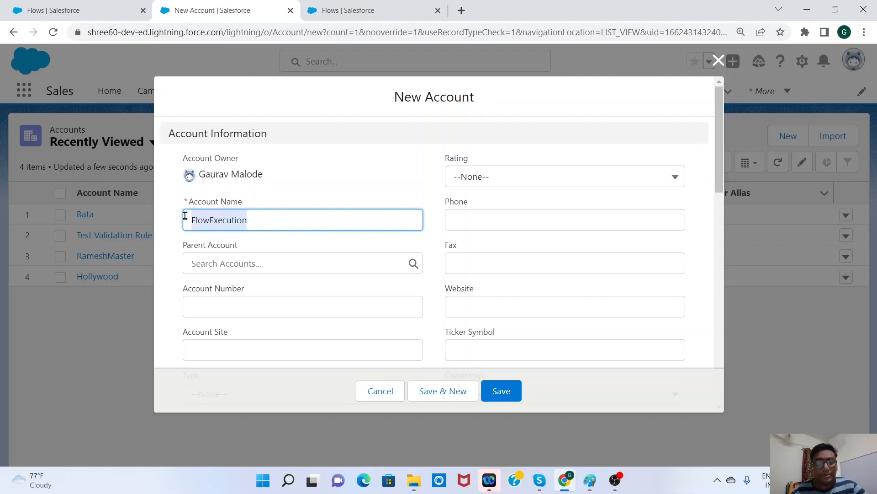
left_click(506, 391)
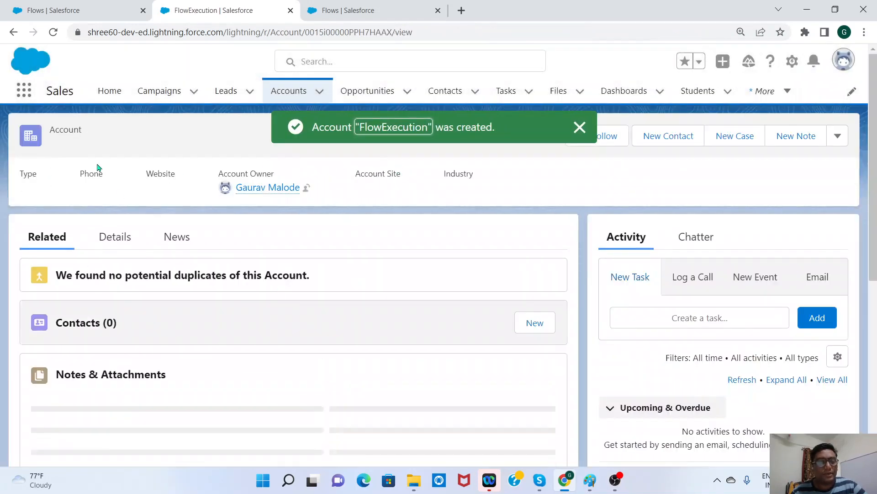
Check the All Contacts and New This Week contact list views for a contact named after the FlowExecution account.
left_click_drag(51, 143, 125, 141)
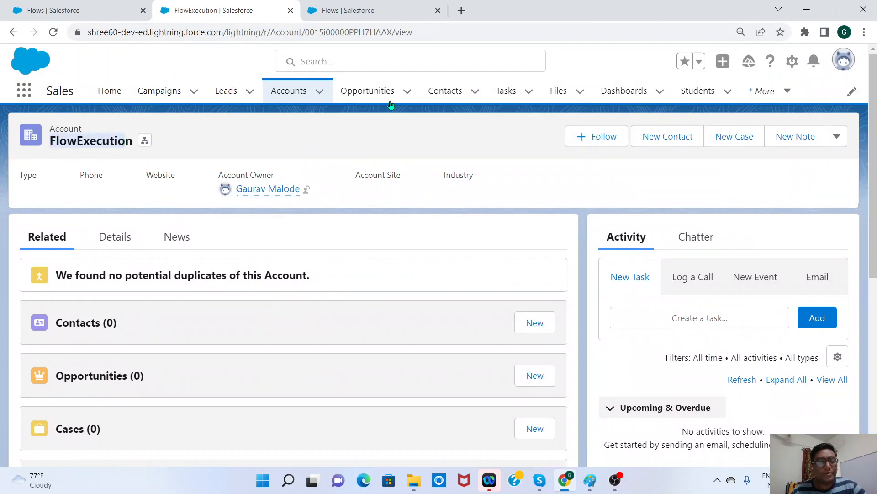
left_click(446, 91)
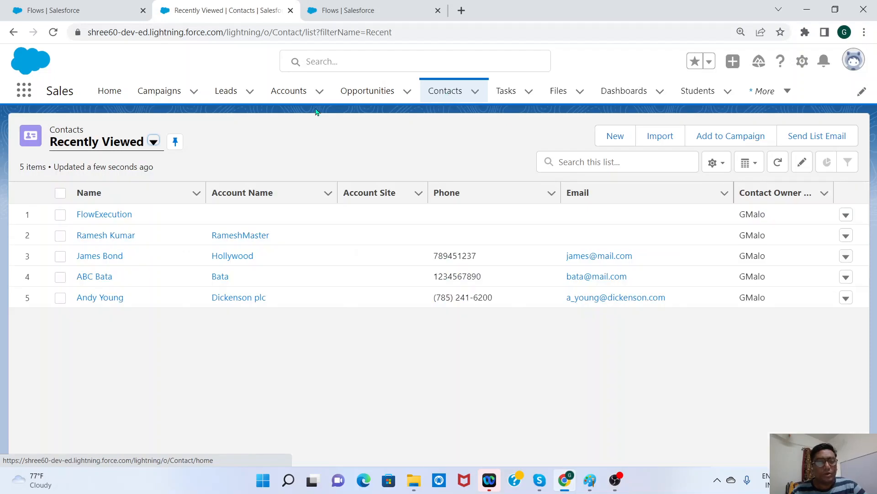
left_click(153, 142)
left_click(105, 196)
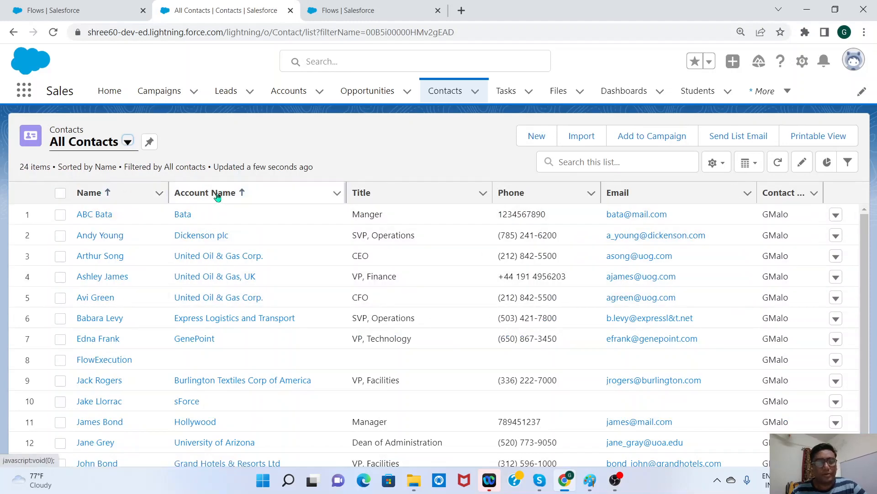
left_click(90, 143)
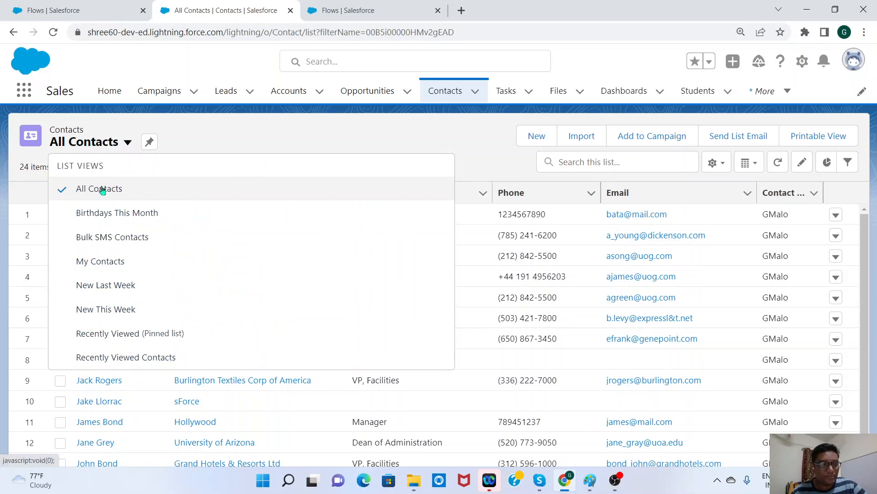
left_click(107, 311)
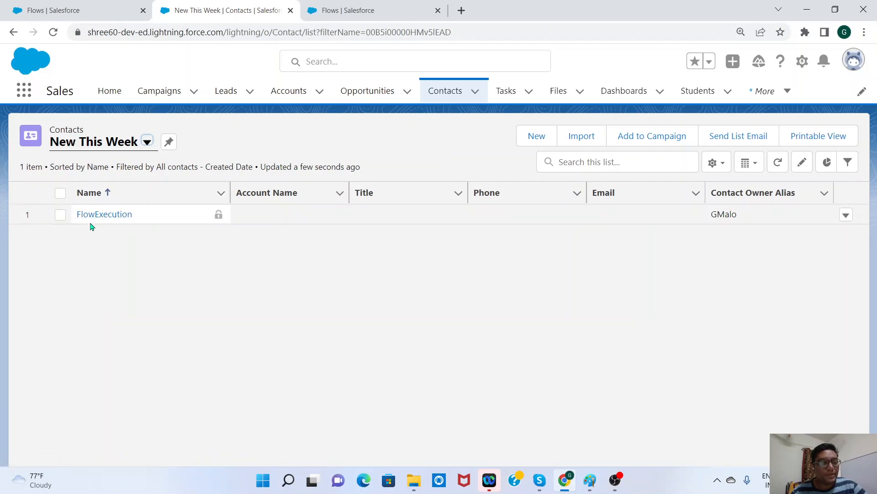
Compare the recently viewed Accounts and Contacts lists for the FlowExecution records, and return to the Flows setup browser tab.
left_click(282, 92)
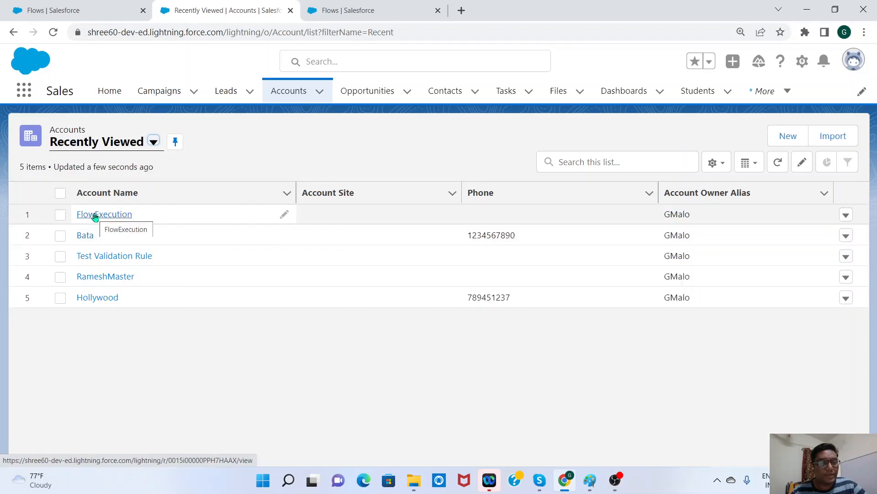
left_click(453, 96)
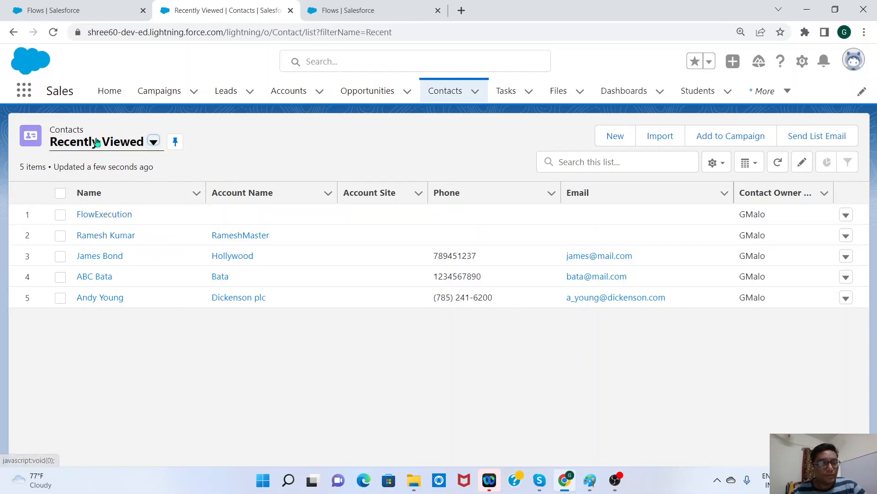
left_click(284, 97)
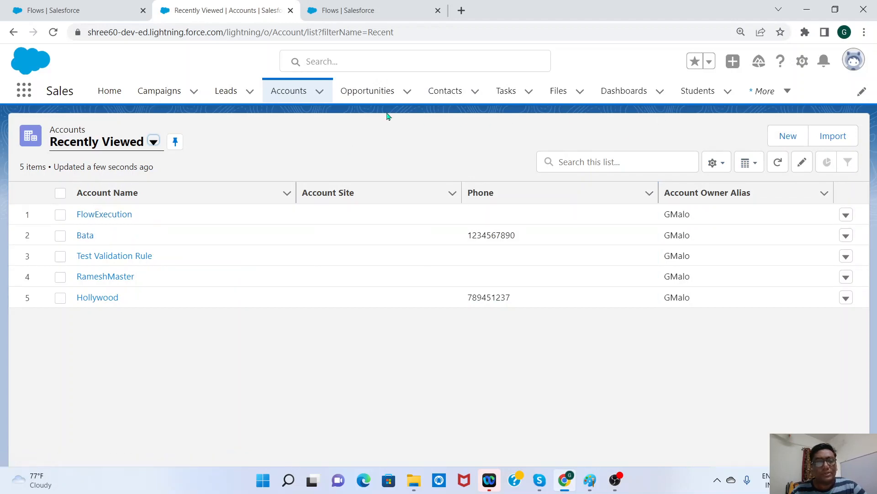
left_click(368, 91)
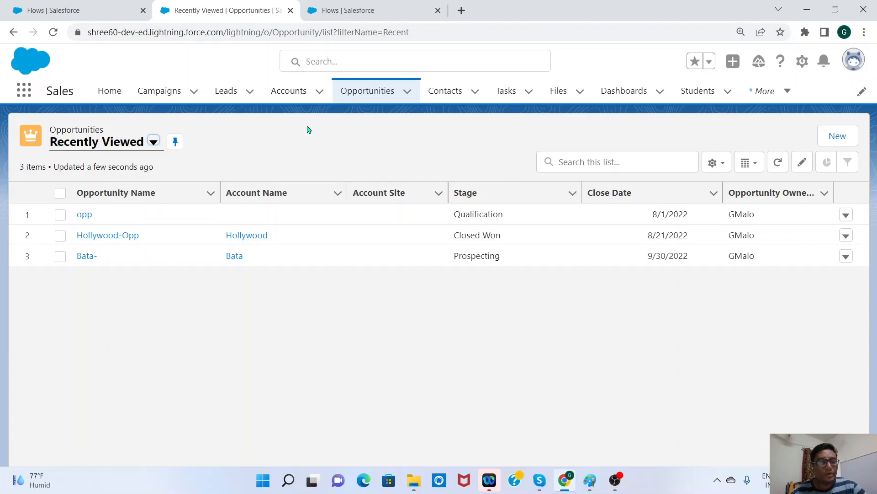
left_click(448, 91)
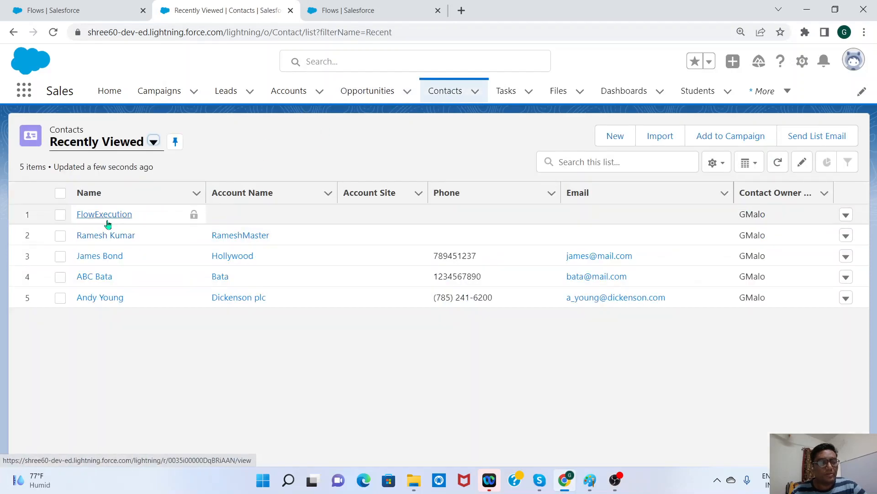
left_click(290, 91)
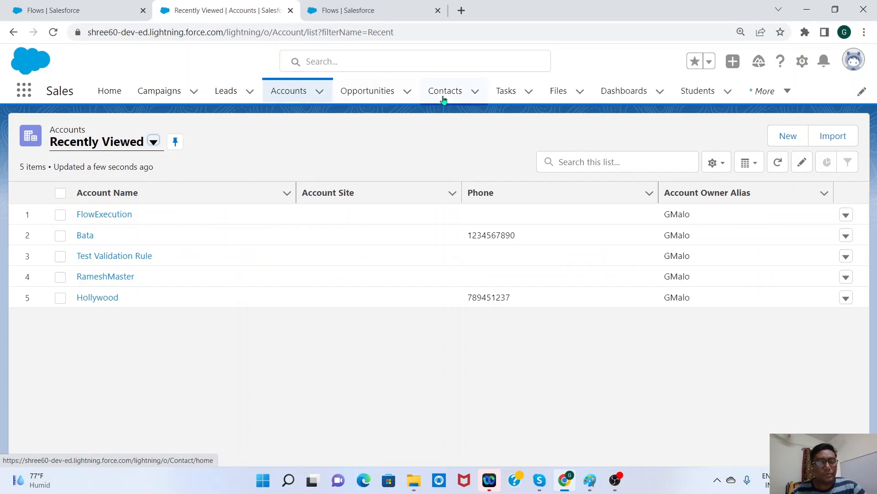
left_click(359, 8)
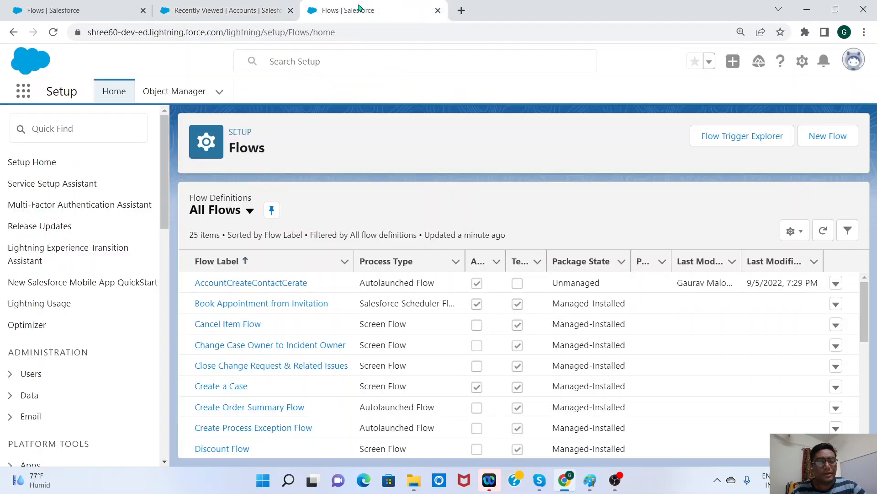